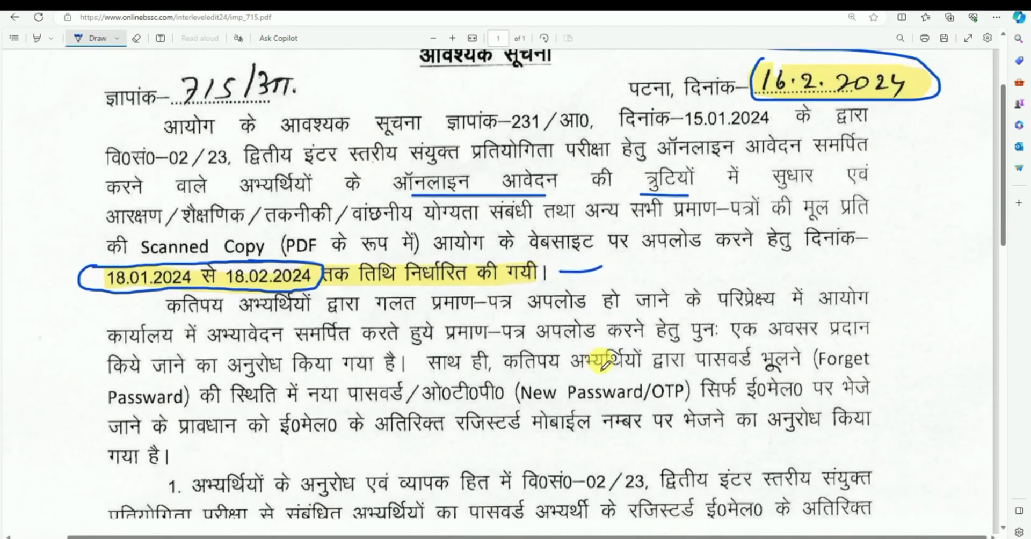
- Draw boxes around the old deadline 18.02.2024 and the extended deadline 18.03.2024 in paragraph 2 of the notice
scroll(602, 368, "down", 2)
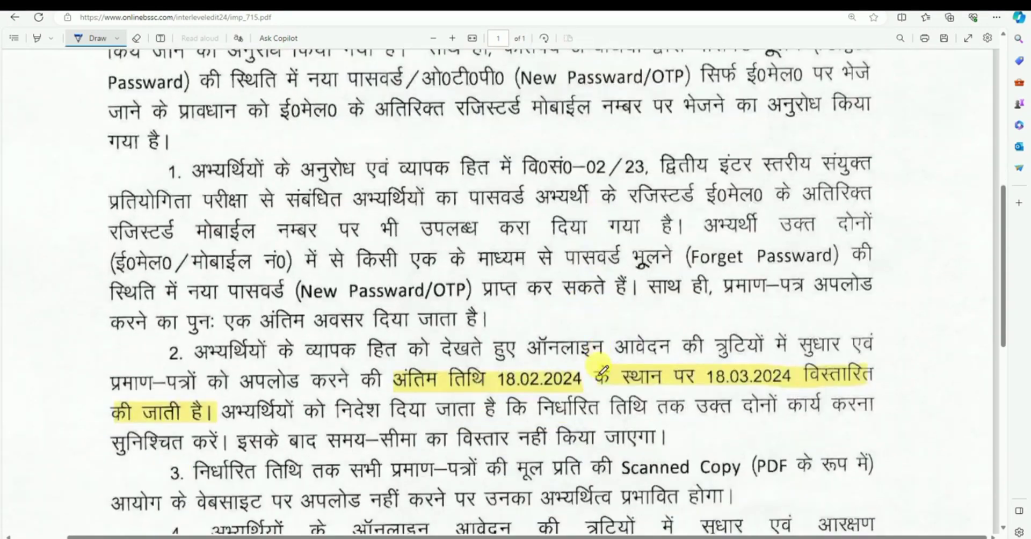
left_click_drag(508, 391, 567, 373)
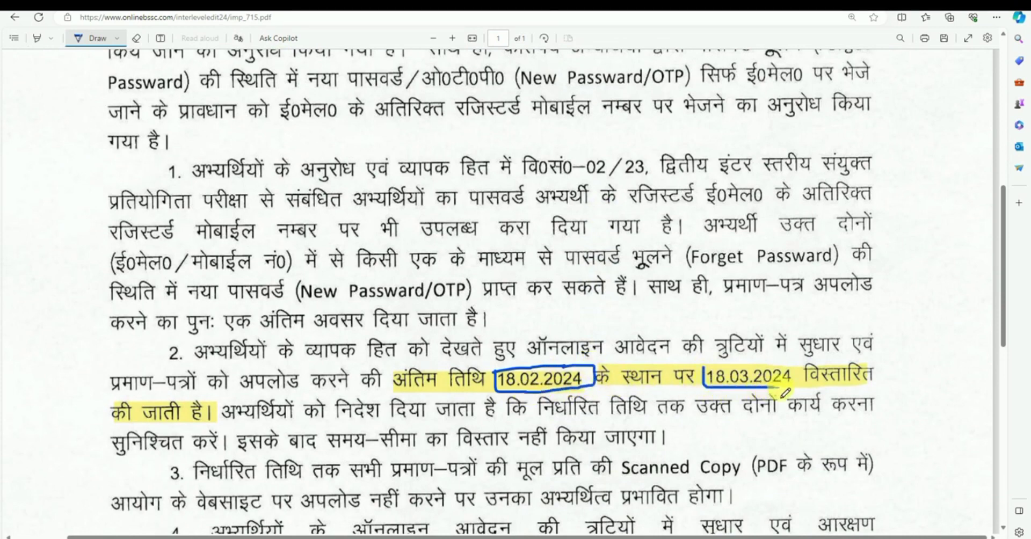
left_click_drag(802, 376, 799, 367)
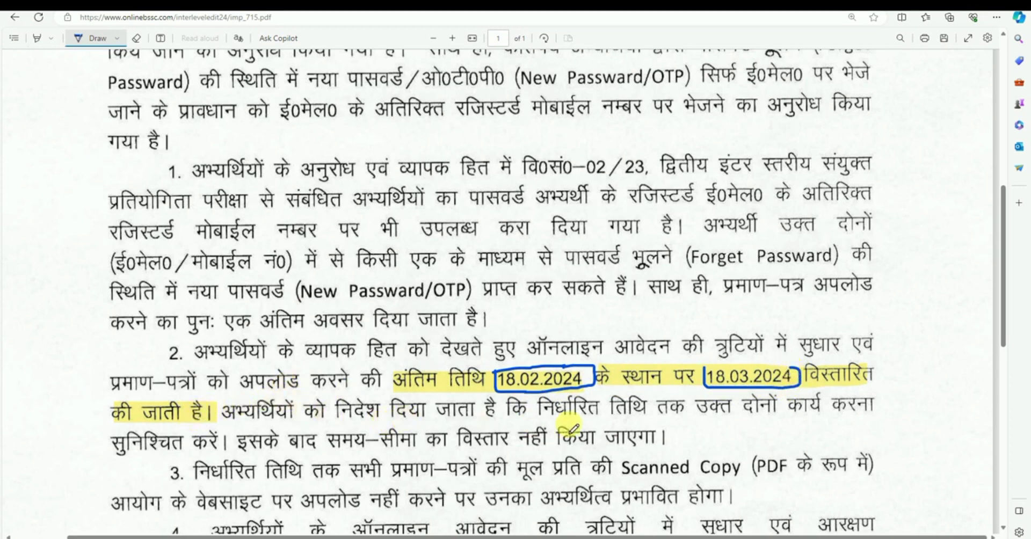
- Underline "सभी प्रमाण" and "Scanned Copy (PDF" in paragraph 3 of the notice
scroll(629, 424, "down", 2)
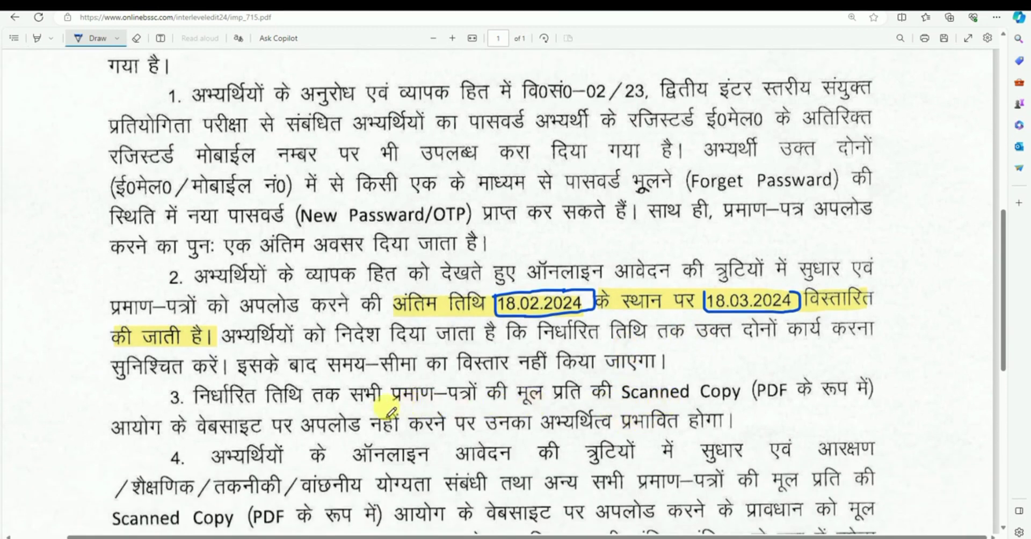
left_click_drag(349, 410, 429, 411)
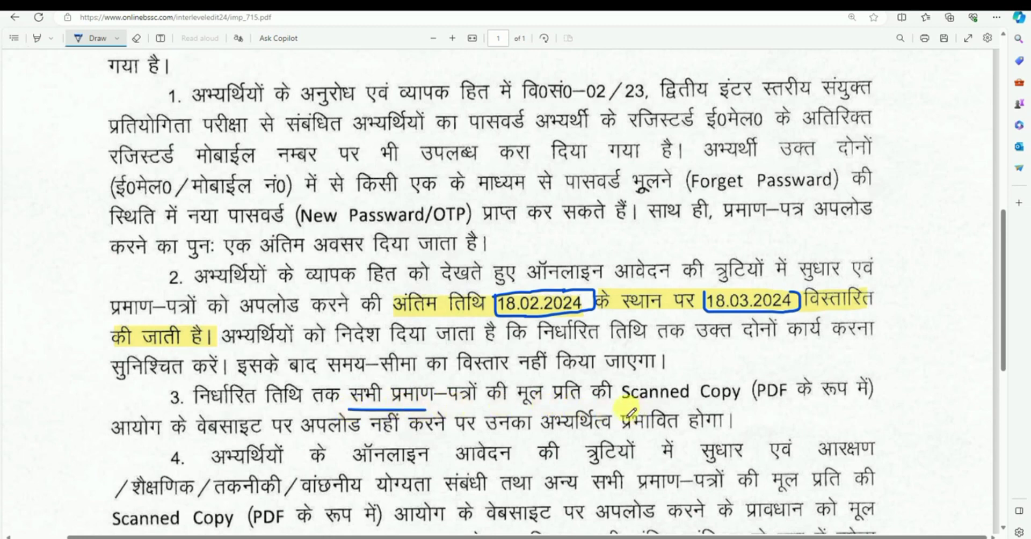
left_click_drag(622, 409, 802, 408)
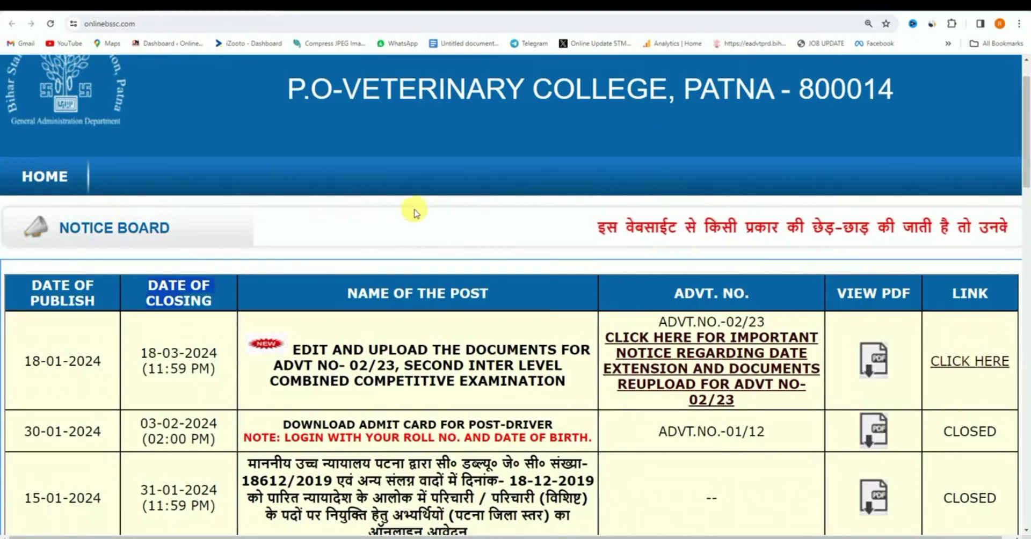
- Switch to the onlinebssc.com site in Chrome and open the edit and document upload link for ADVT NO-02/23
scroll(419, 212, "up", 2)
scroll(422, 212, "down", 1)
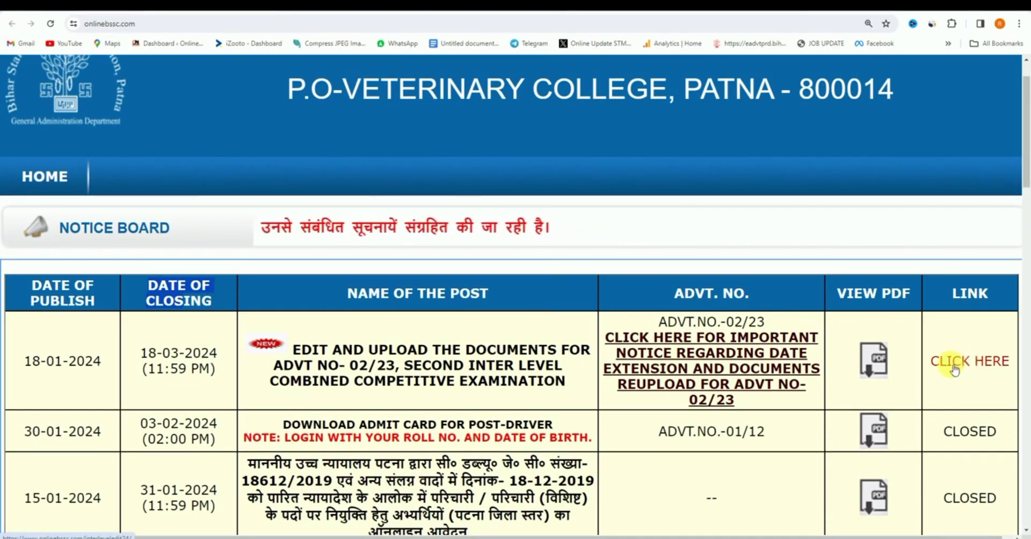
left_click(971, 364)
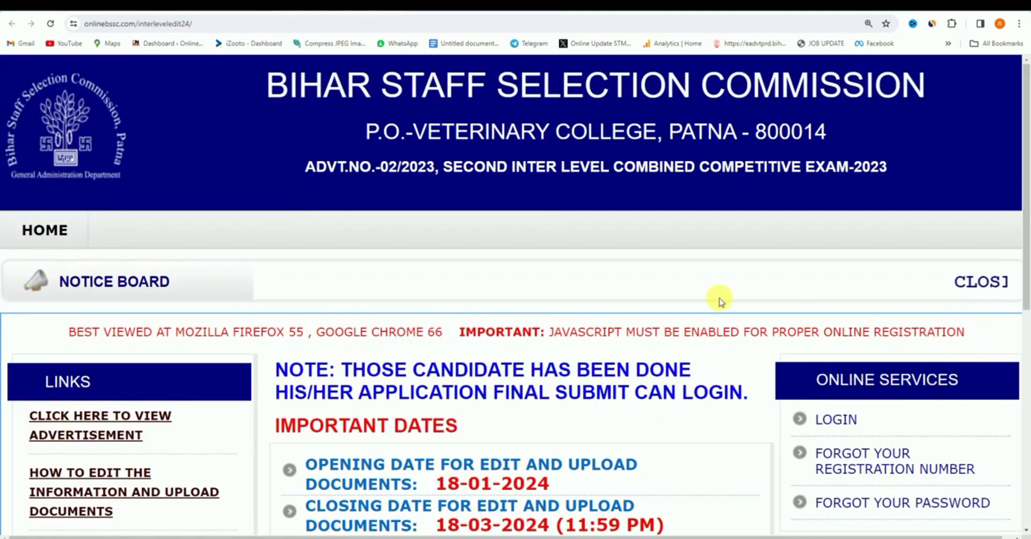
- Check the closing date for editing and uploading documents, and open the candidate login form
scroll(698, 322, "down", 2)
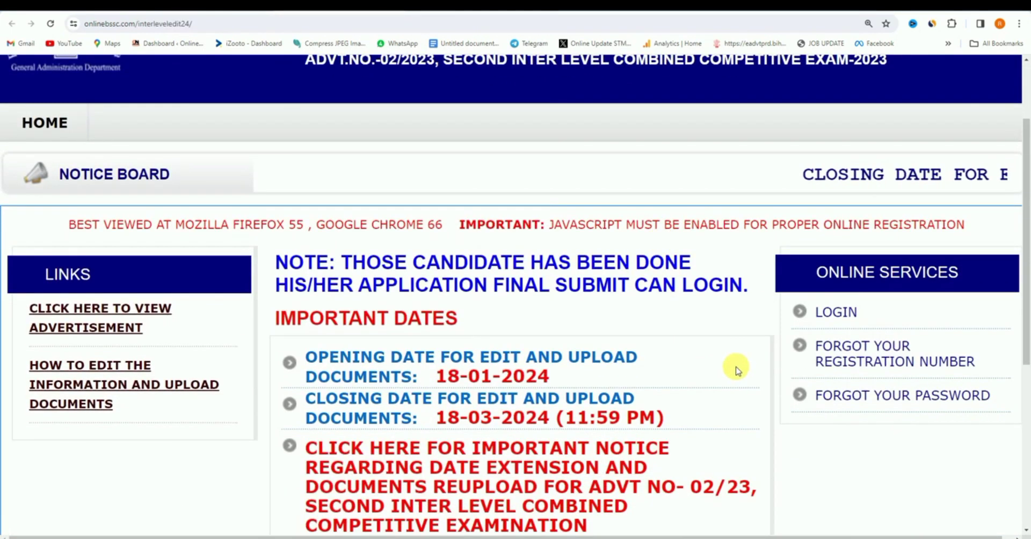
left_click_drag(431, 418, 559, 417)
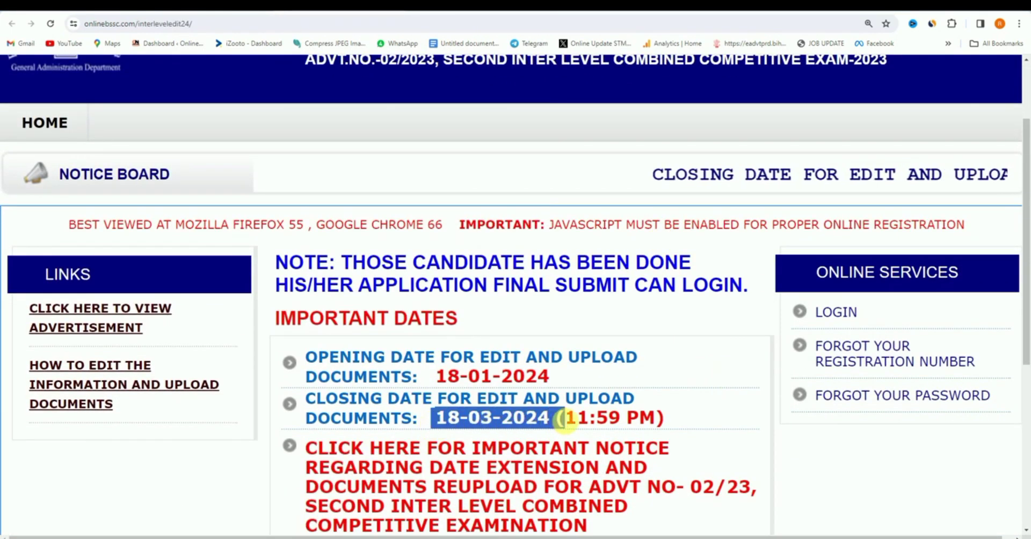
left_click(714, 404)
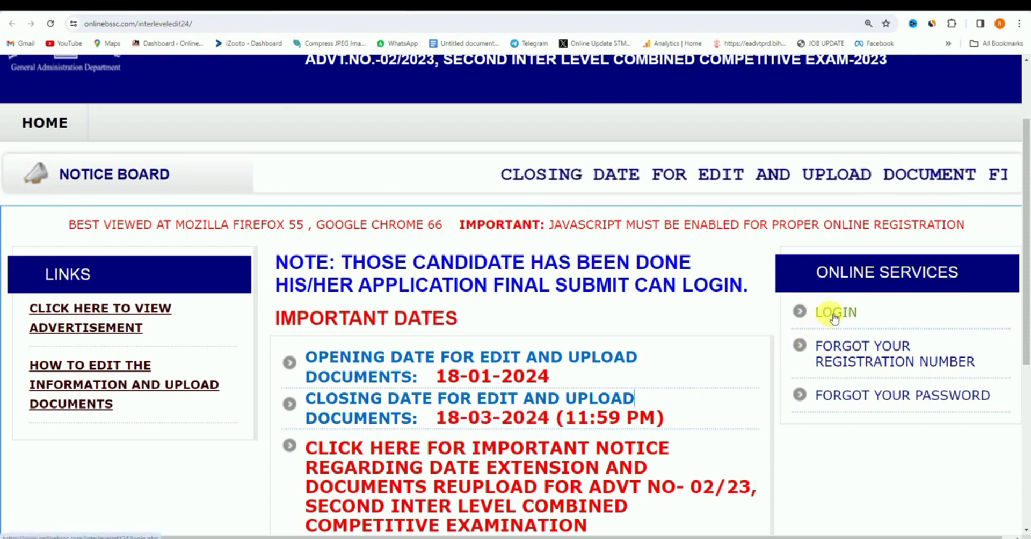
left_click(835, 313)
scroll(615, 326, "down", 3)
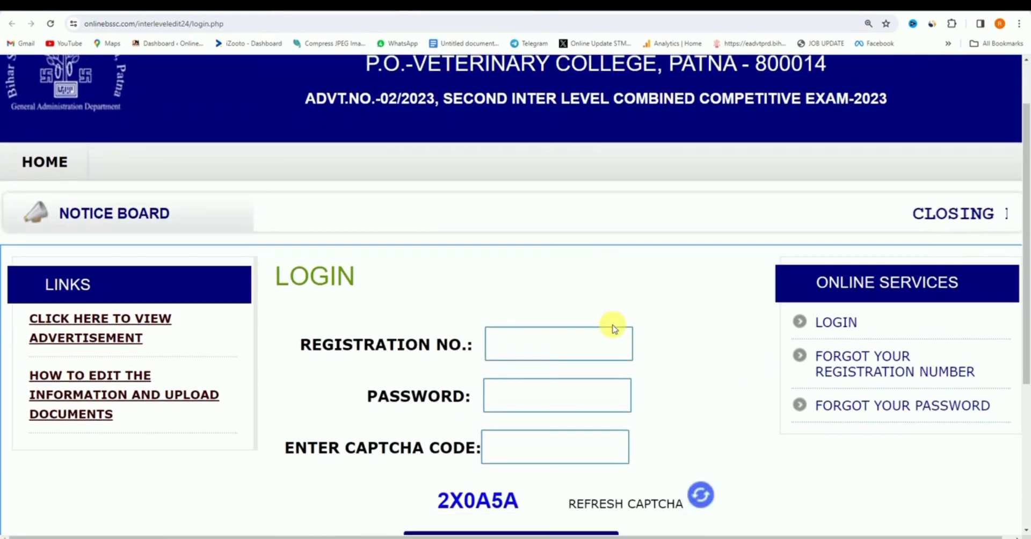
key("ctrl+minus")
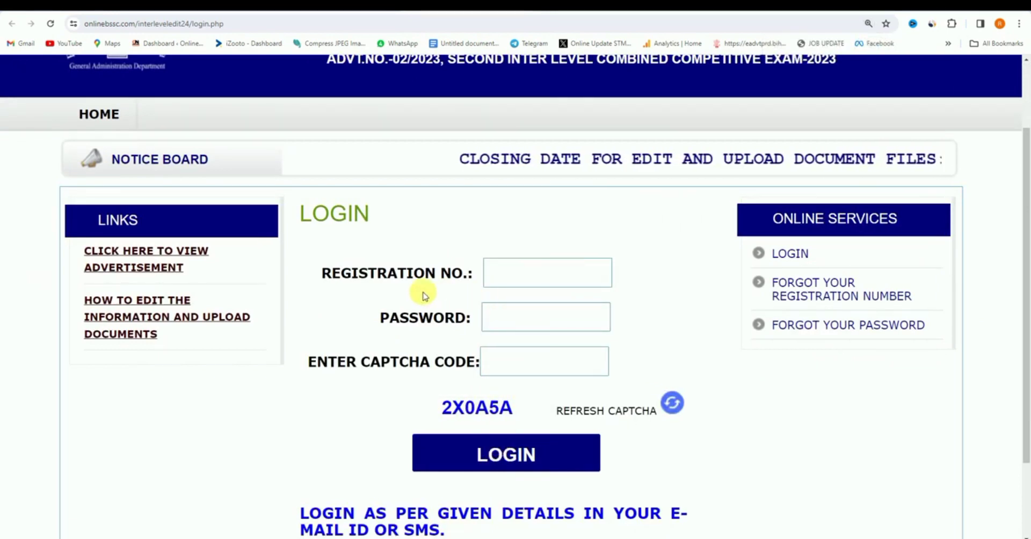
- Point out the registration number field on the login form and open the registration number recovery form
left_click_drag(320, 274, 437, 274)
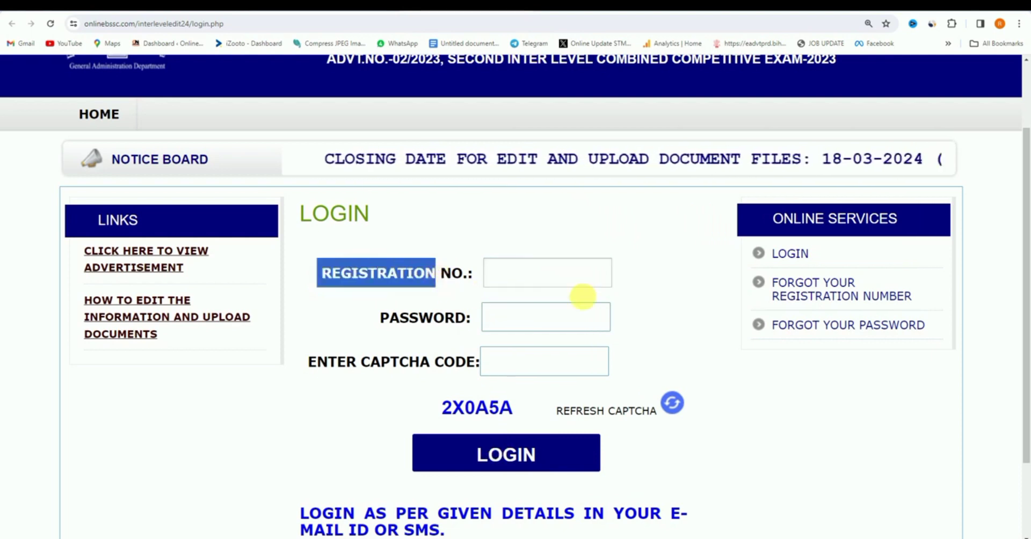
left_click(631, 273)
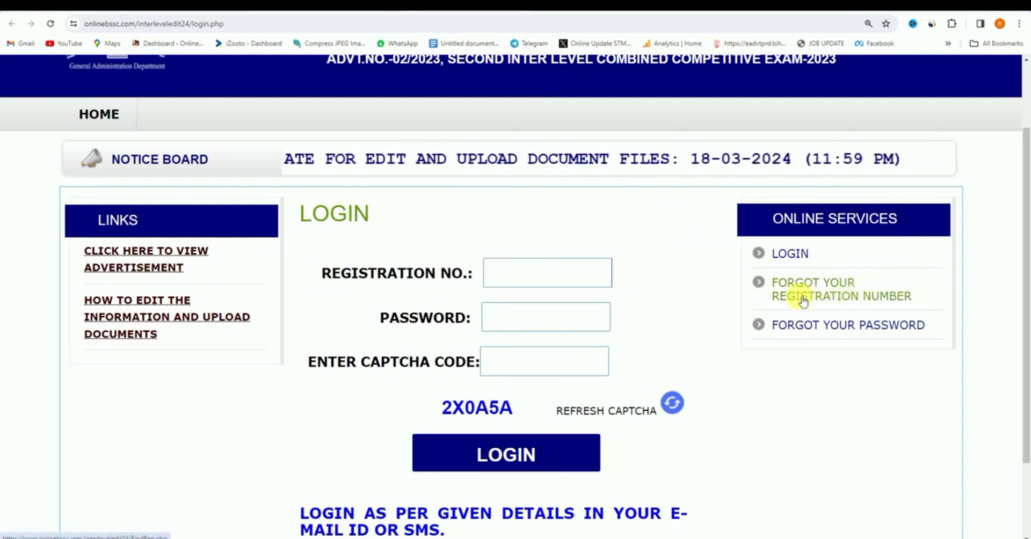
left_click(810, 297)
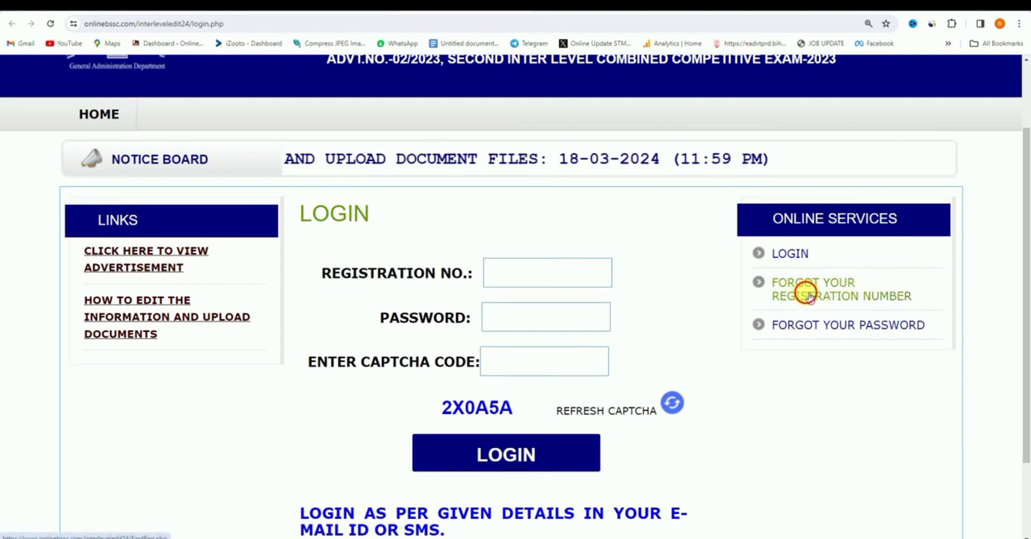
scroll(644, 333, "down", 1)
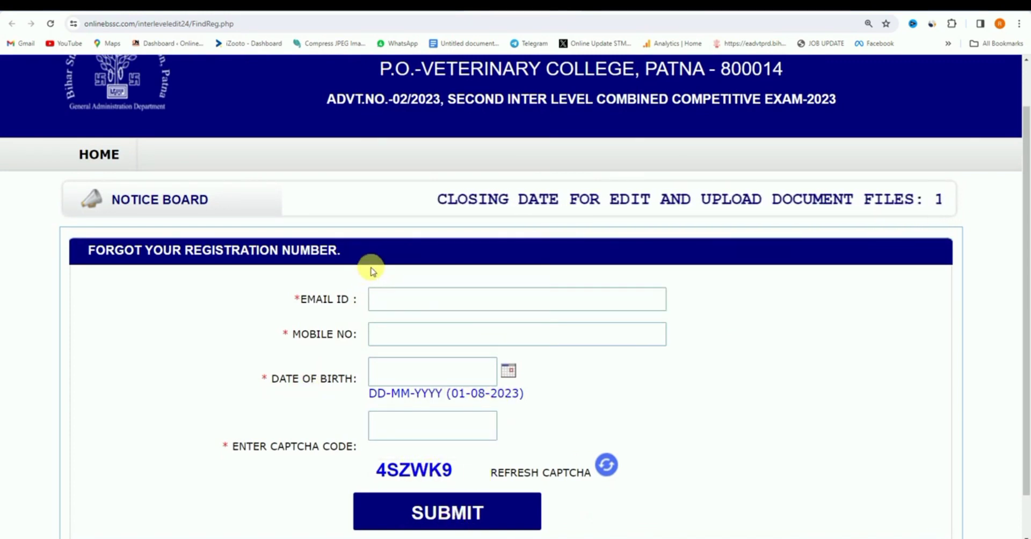
- Open the password recovery form from the home page and examine its email or SMS delivery choice
left_click(106, 162)
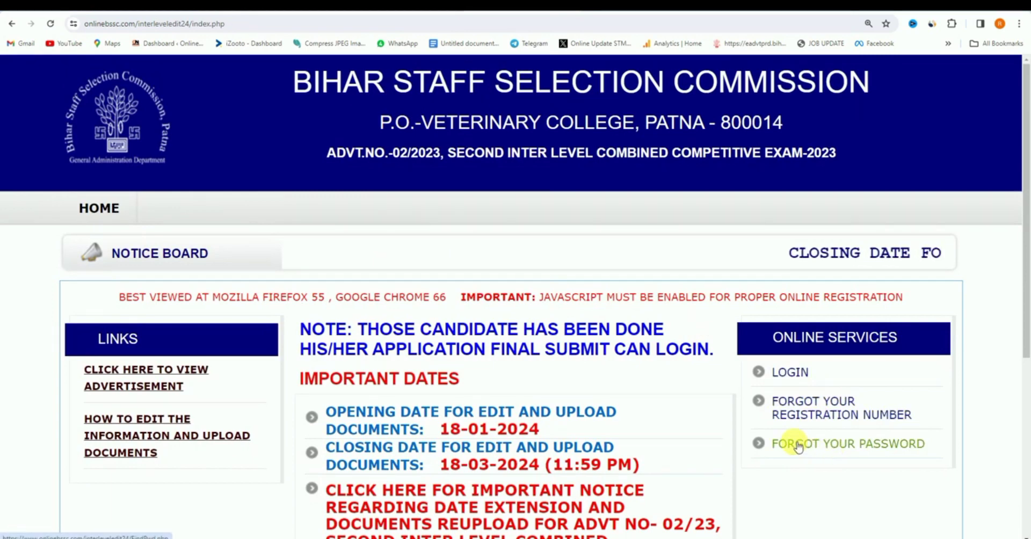
left_click(845, 443)
scroll(729, 424, "down", 1)
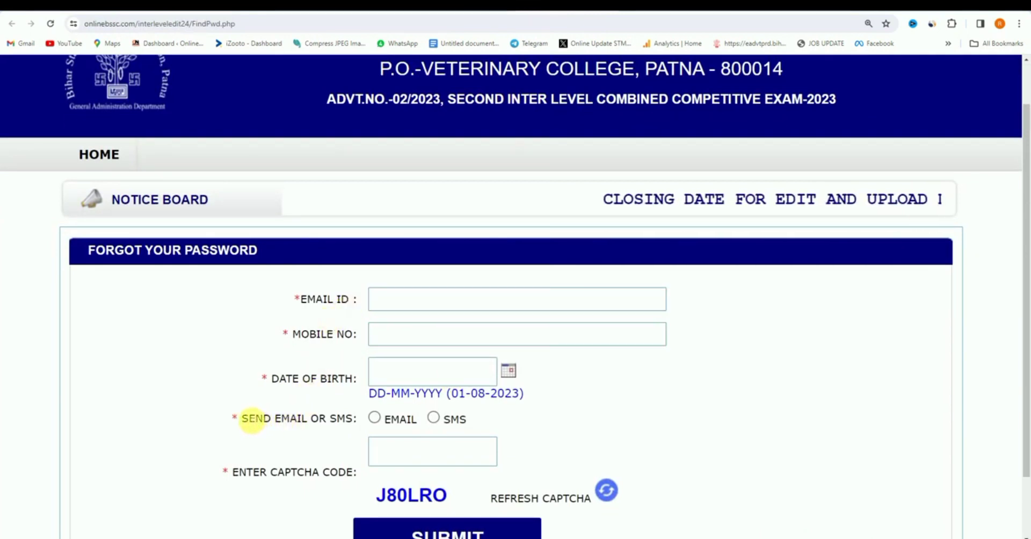
left_click_drag(249, 418, 338, 418)
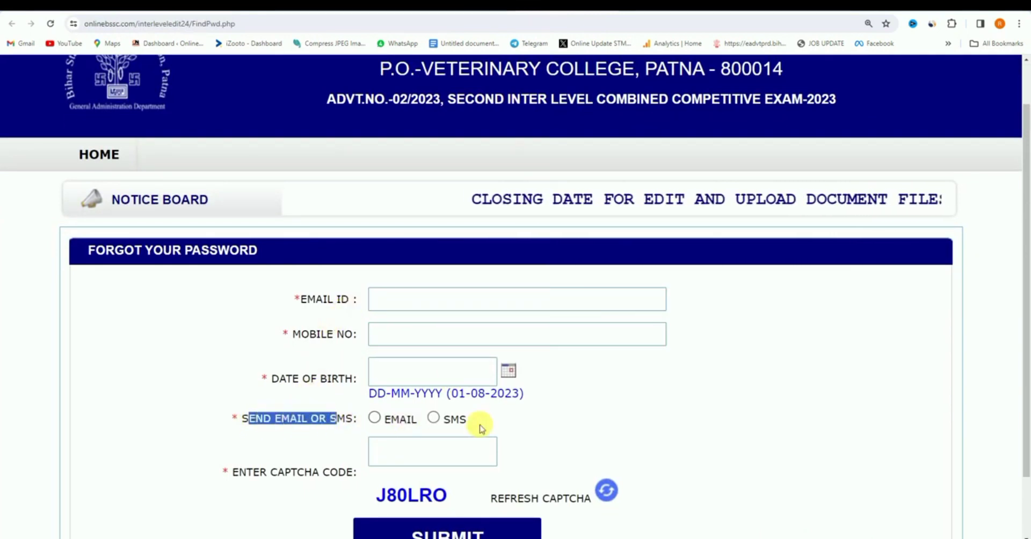
left_click(456, 419)
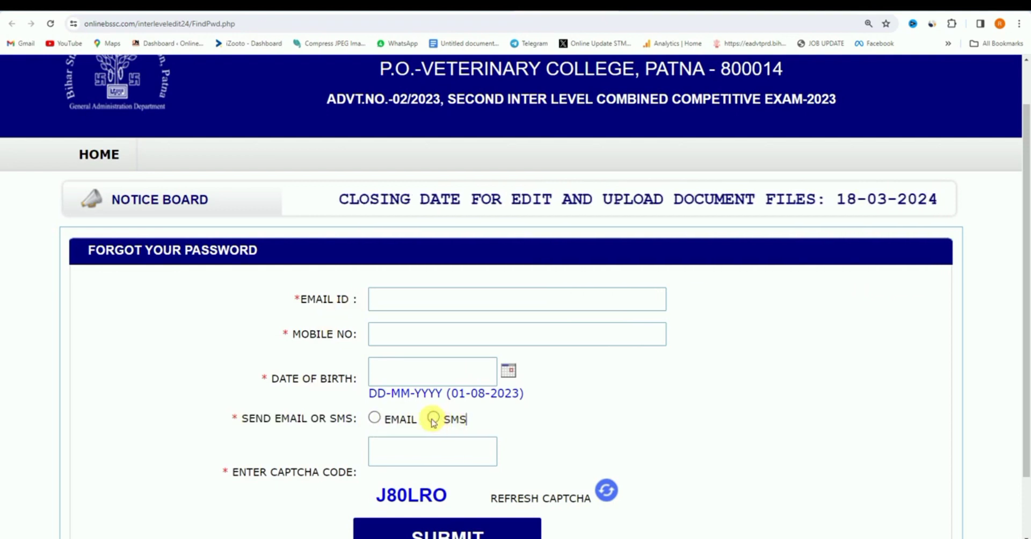
scroll(553, 454, "down", 1)
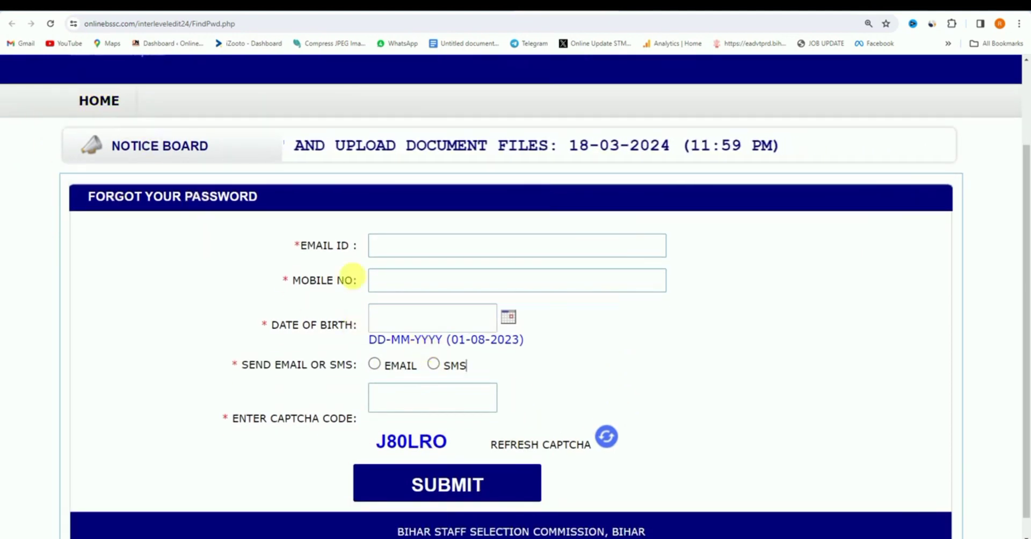
- Return to the home page and reopen the candidate login form
left_click(99, 101)
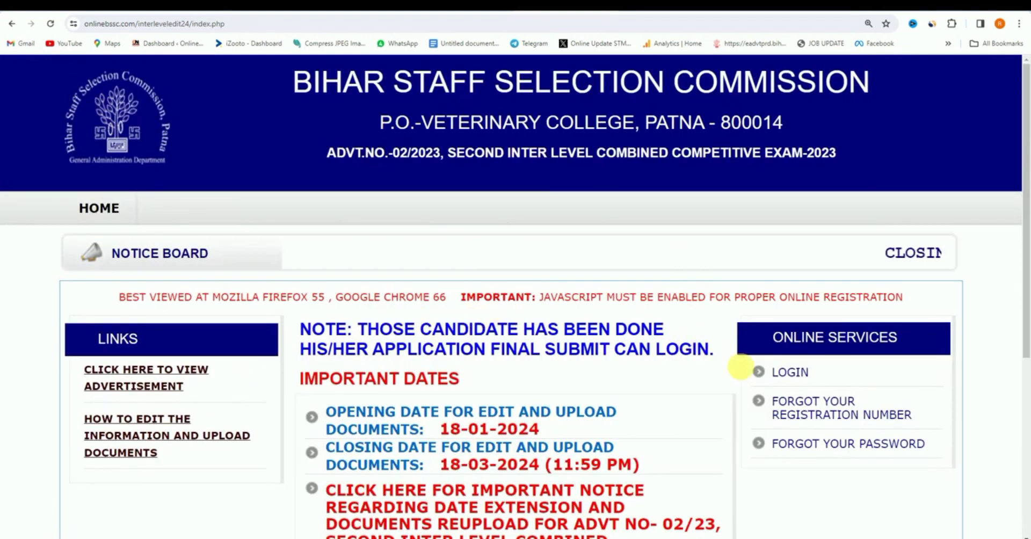
left_click(789, 371)
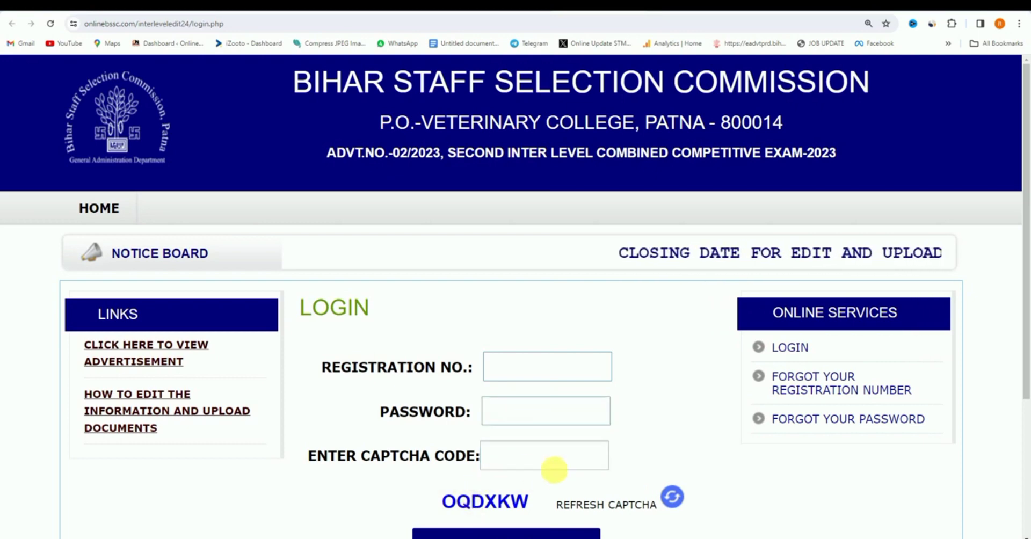
scroll(553, 471, "down", 2)
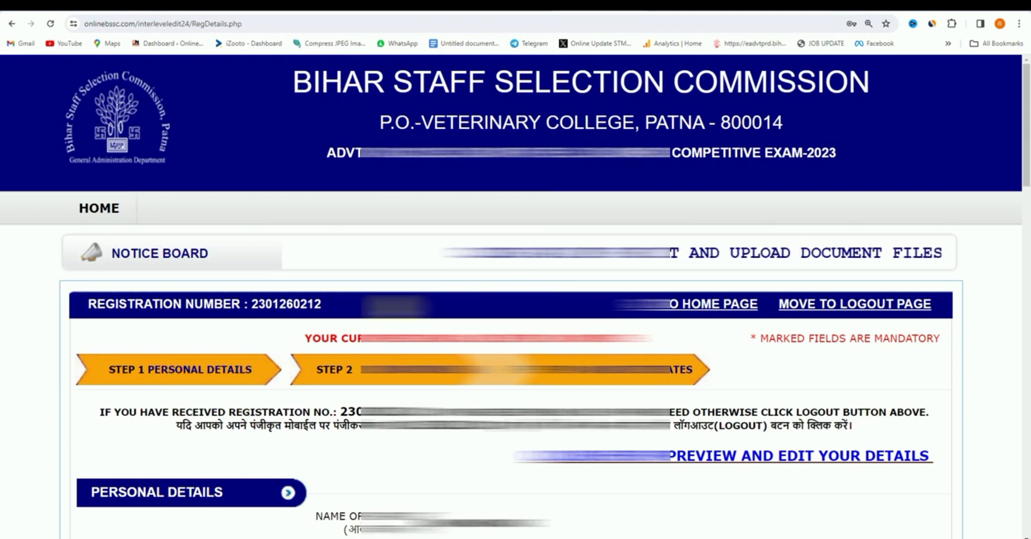
- Review the applicant's registered personal, certificate, category, contact and ID details
scroll(515, 296, "down", 4)
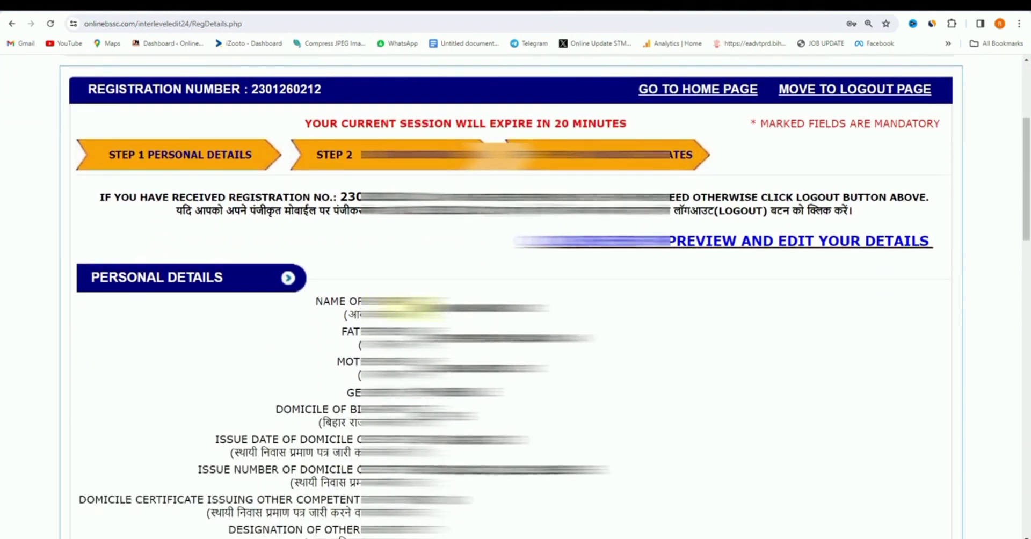
scroll(515, 295, "down", 2)
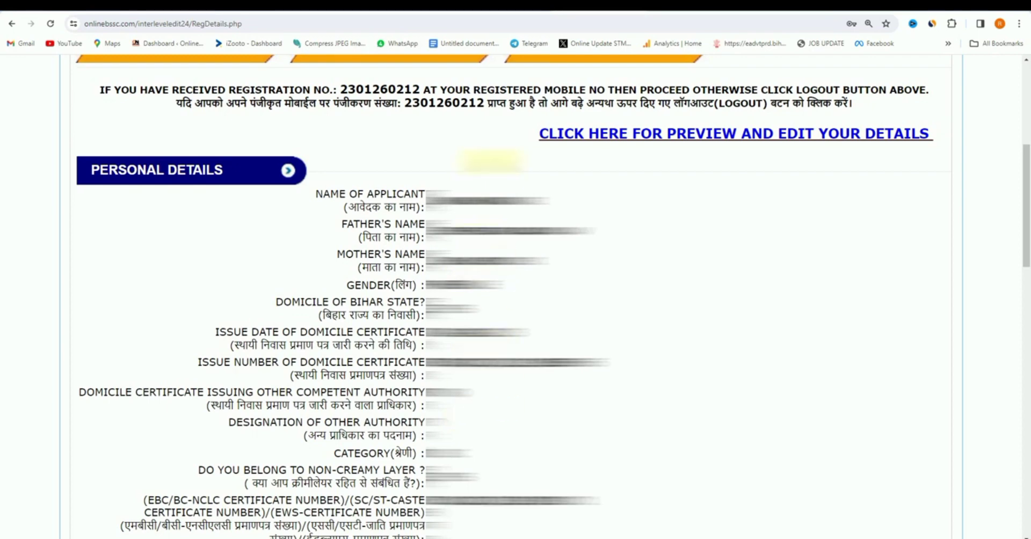
scroll(490, 159, "down", 1)
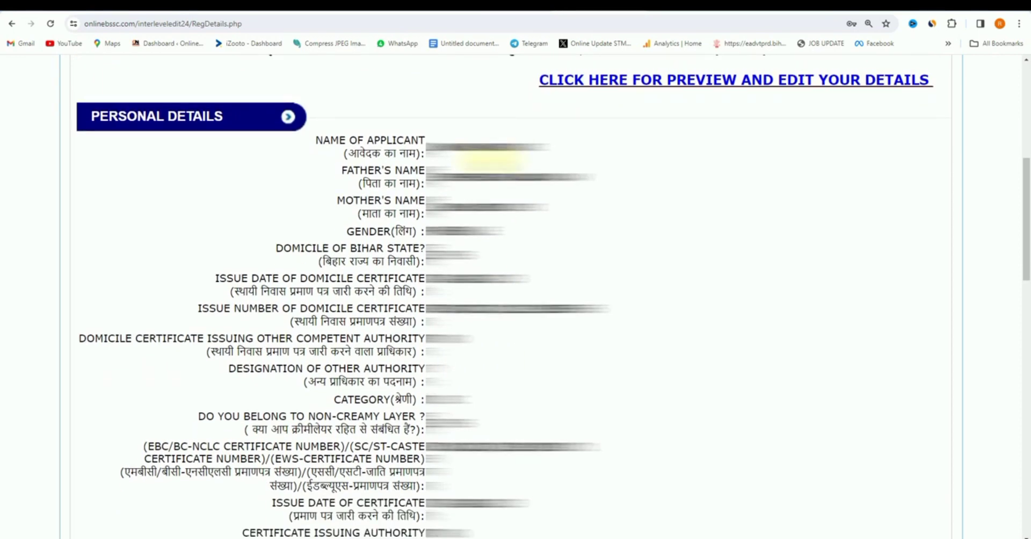
scroll(491, 159, "down", 3)
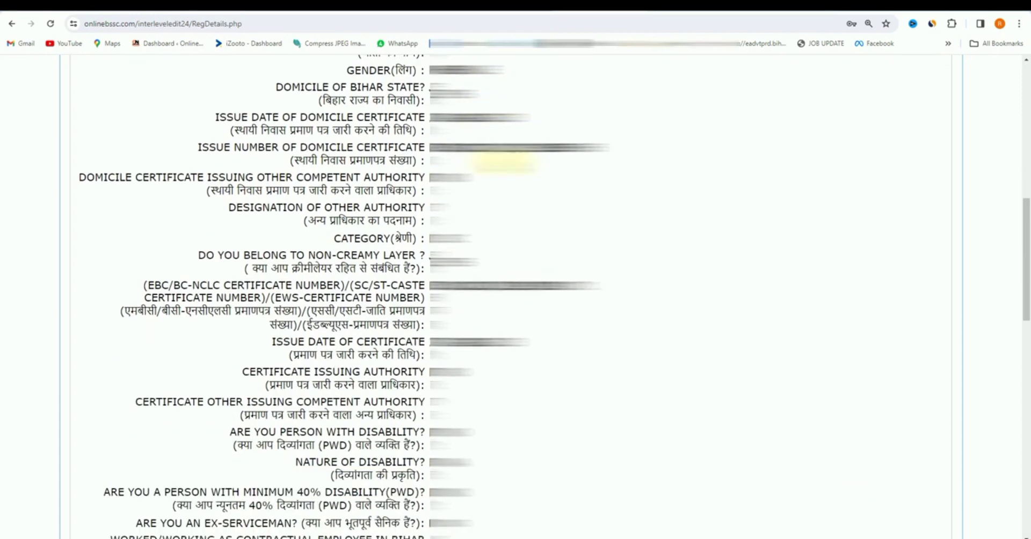
scroll(507, 180, "down", 2)
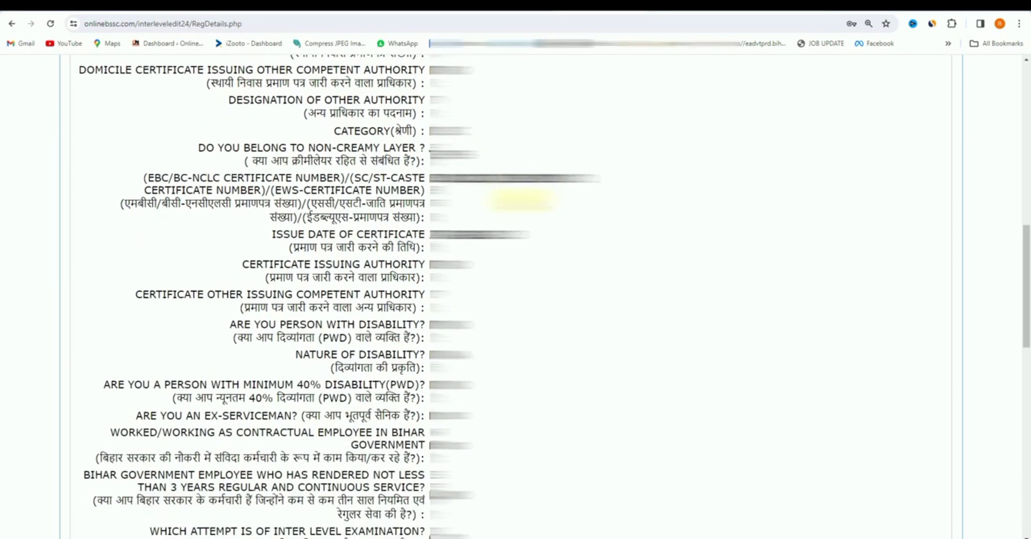
scroll(523, 201, "down", 6)
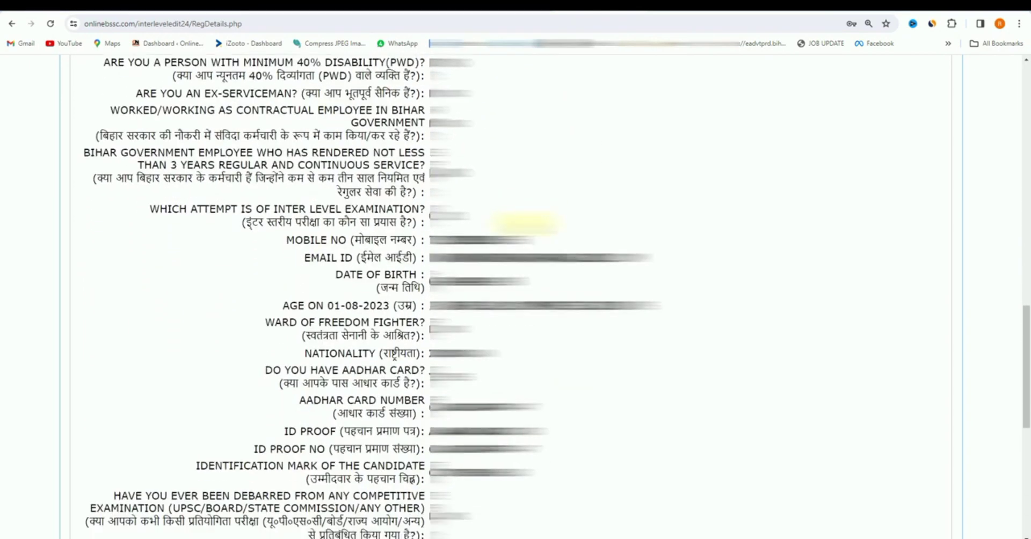
scroll(537, 228, "down", 8)
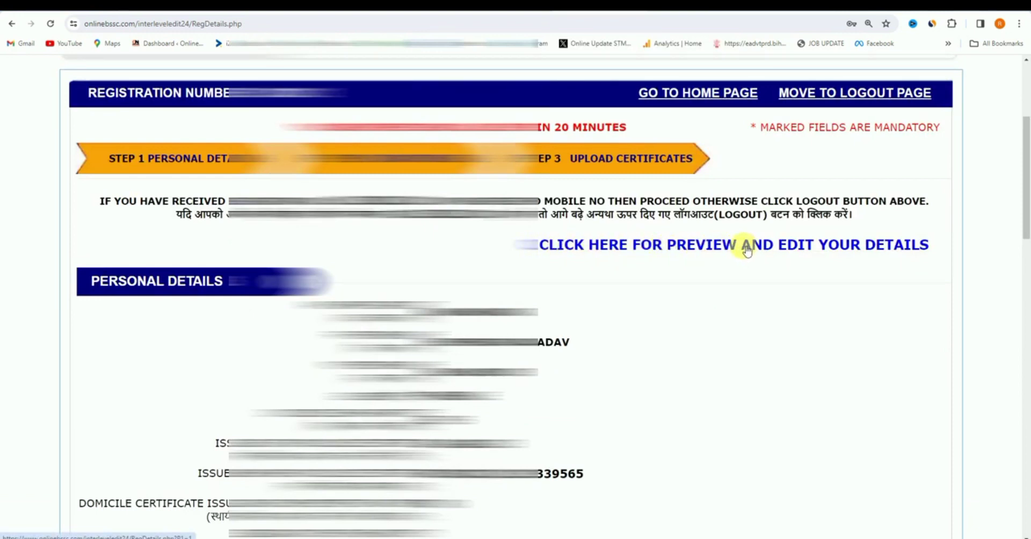
- Open the registered details for preview and editing, and point out the applicant name correction field
left_click(816, 247)
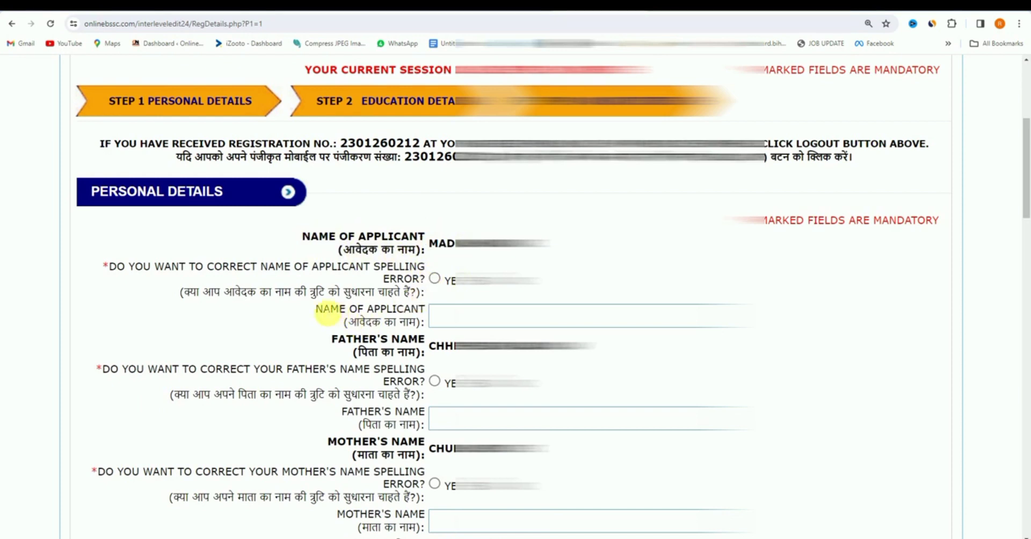
left_click_drag(324, 310, 386, 311)
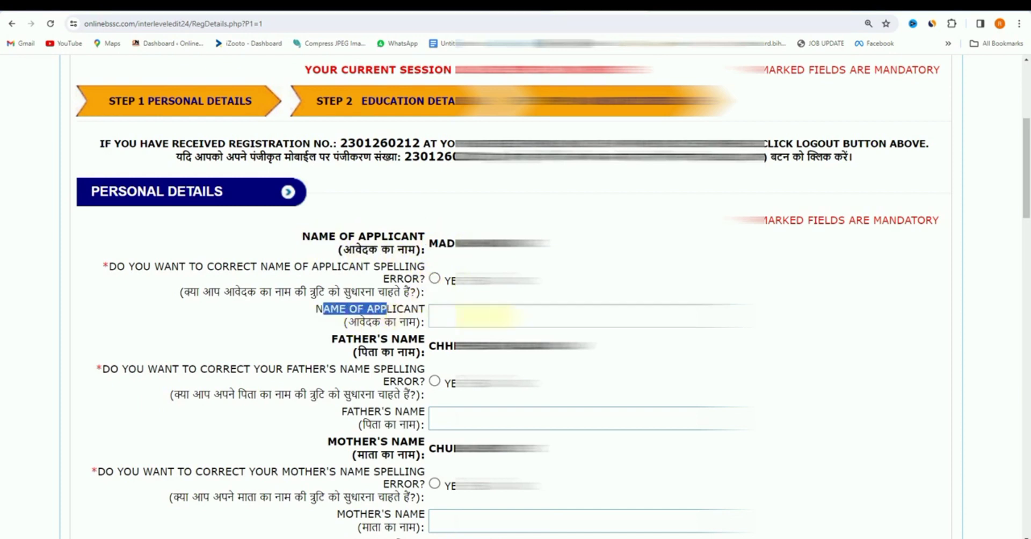
left_click(377, 339)
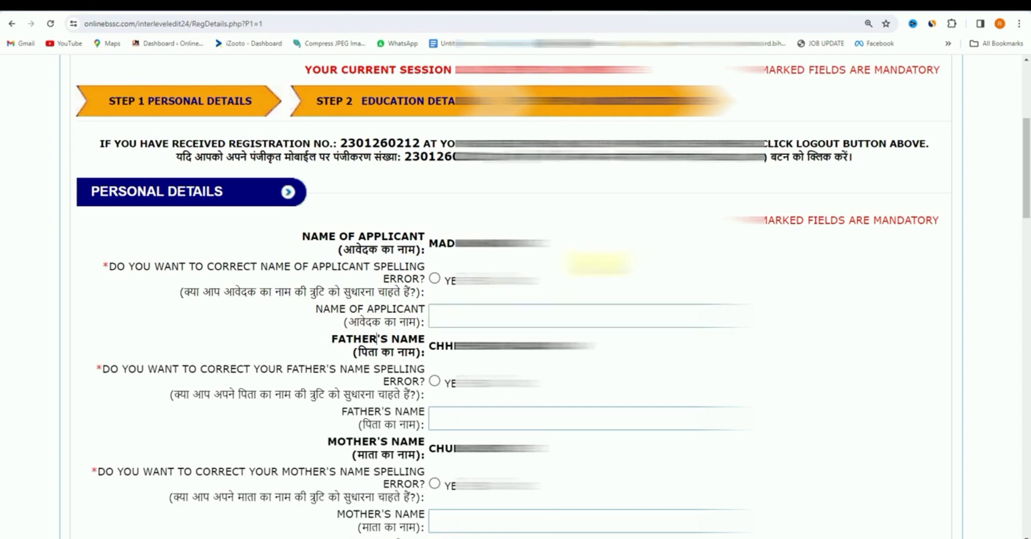
- Save the personal details, continue to the education step, and review the educational and technical skill details
scroll(596, 260, "down", 20)
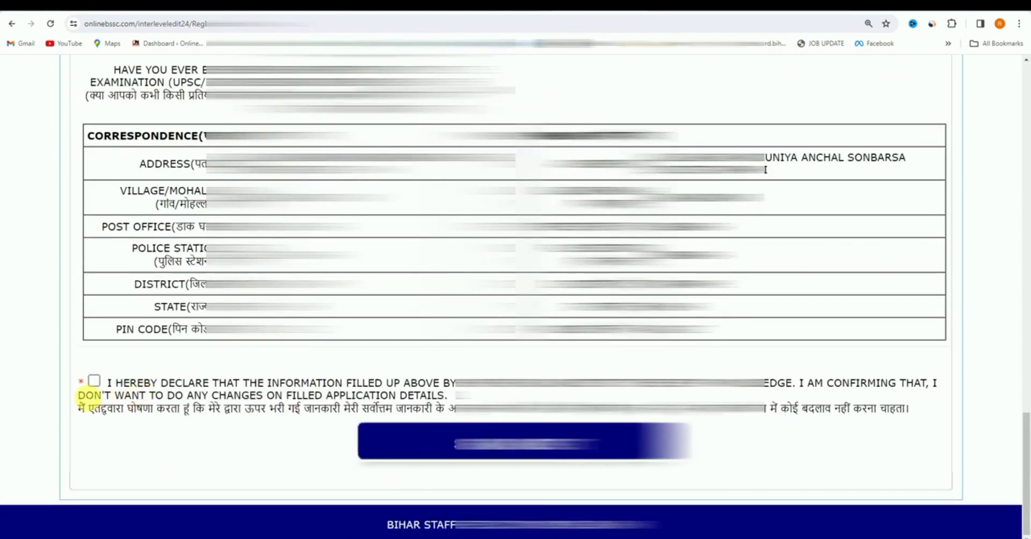
left_click(499, 444)
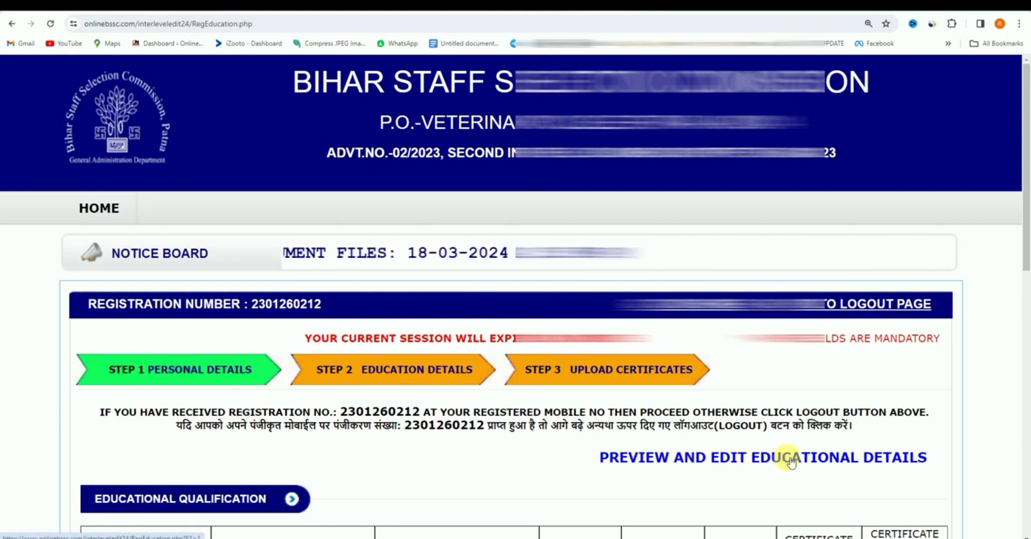
scroll(349, 223, "down", 15)
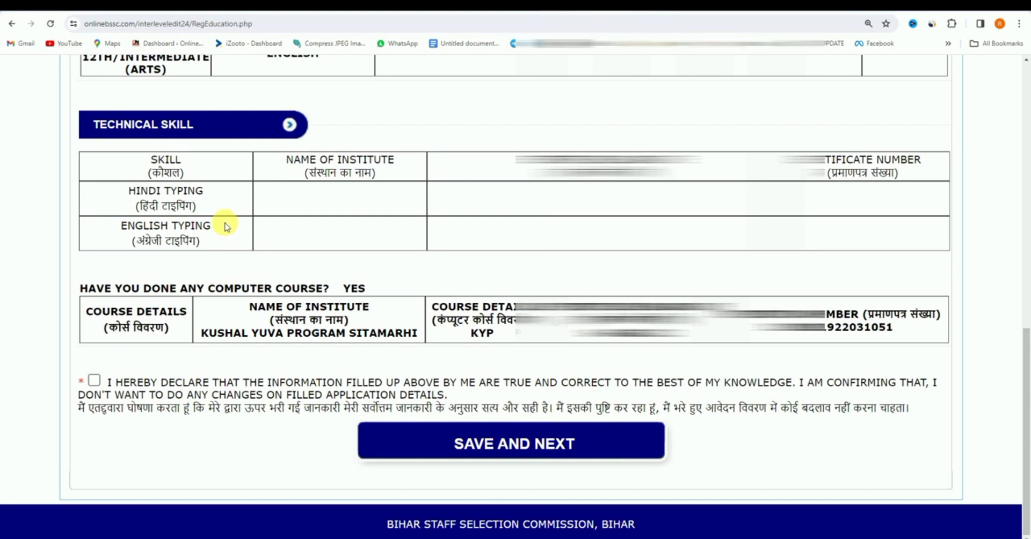
scroll(226, 227, "up", 10)
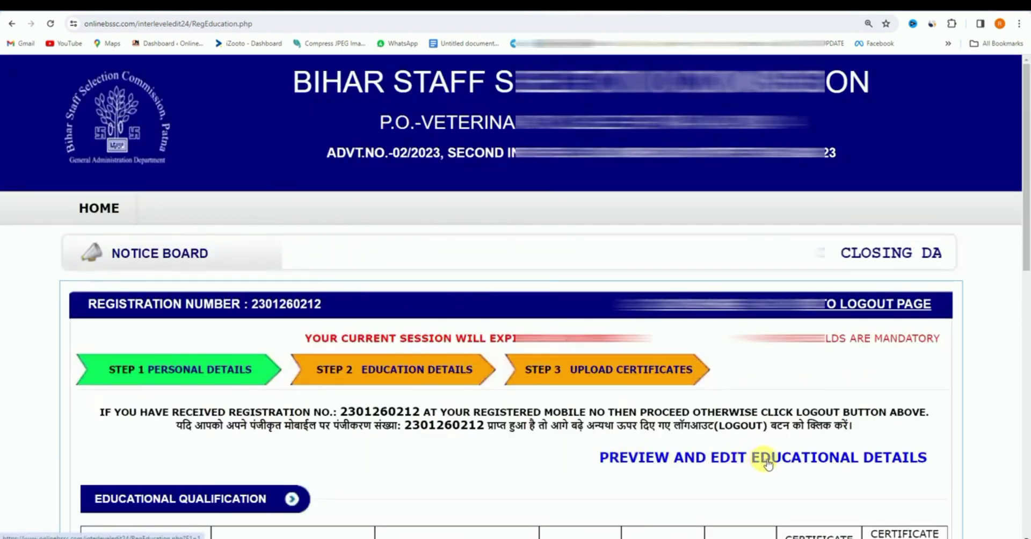
- Open the educational details for editing, point out the Hindi typing institute field, and submit the form
left_click(794, 458)
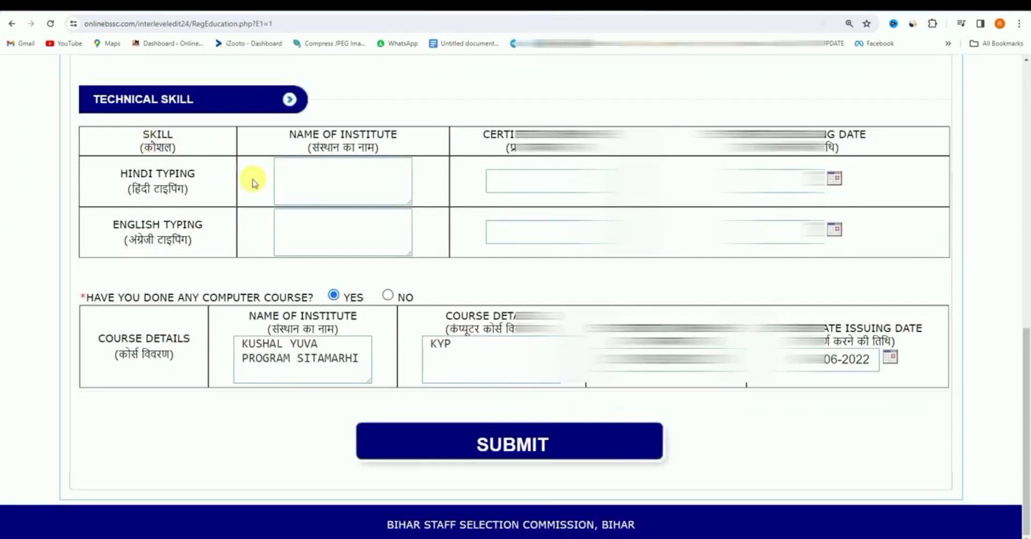
left_click(339, 185)
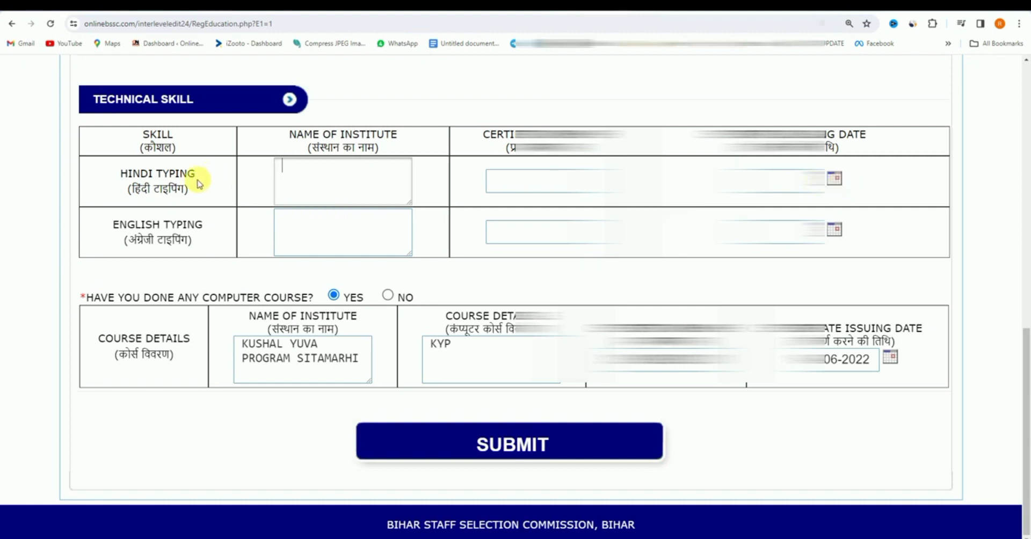
left_click(525, 445)
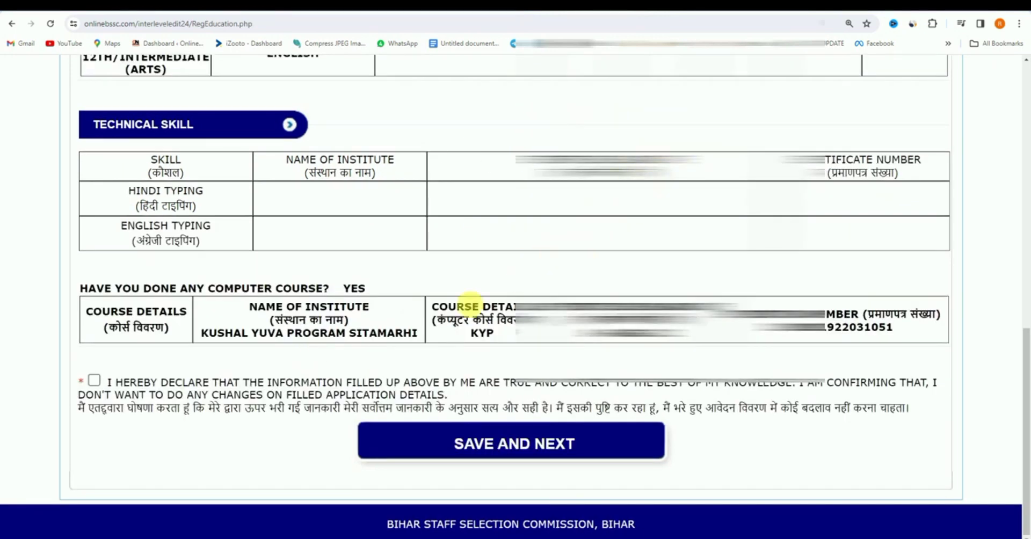
- Accept the declaration for the education details, then save and confirm to proceed to the certificate upload step
left_click(94, 381)
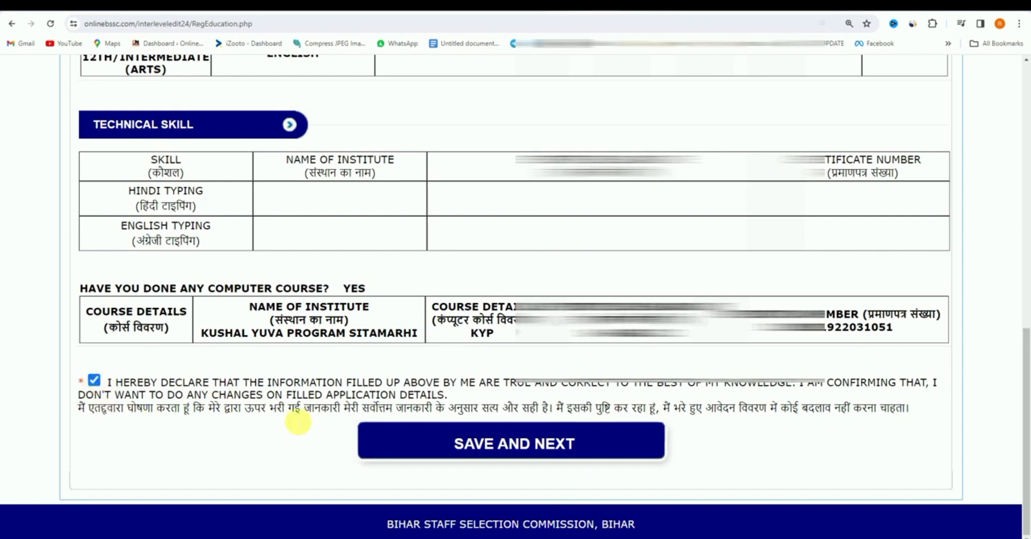
left_click(485, 449)
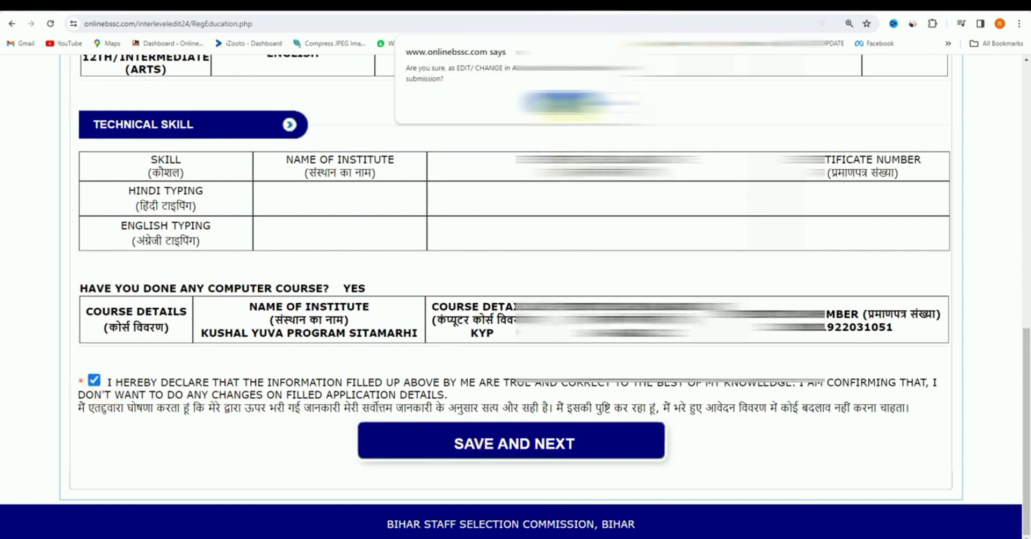
key("Return")
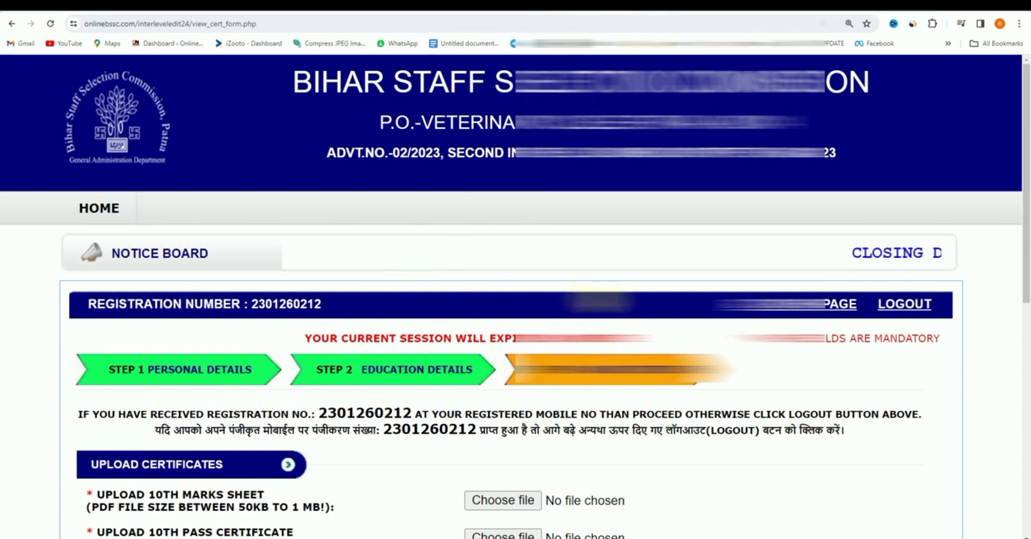
- Examine the certificate upload form, highlighting the 10th and 12th marks sheet and pass certificate requirements and their PDF size limits
scroll(515, 295, "down", 2)
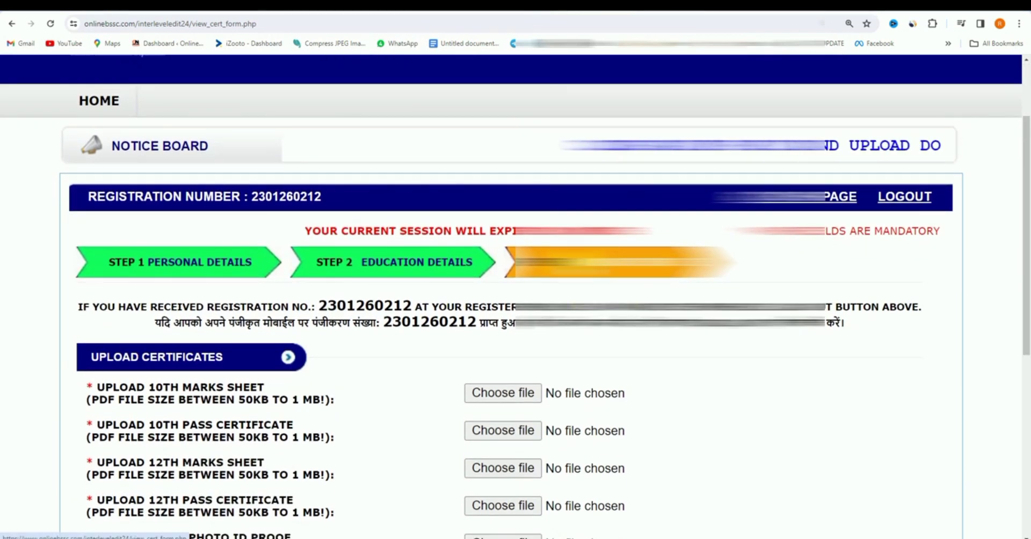
scroll(515, 295, "down", 6)
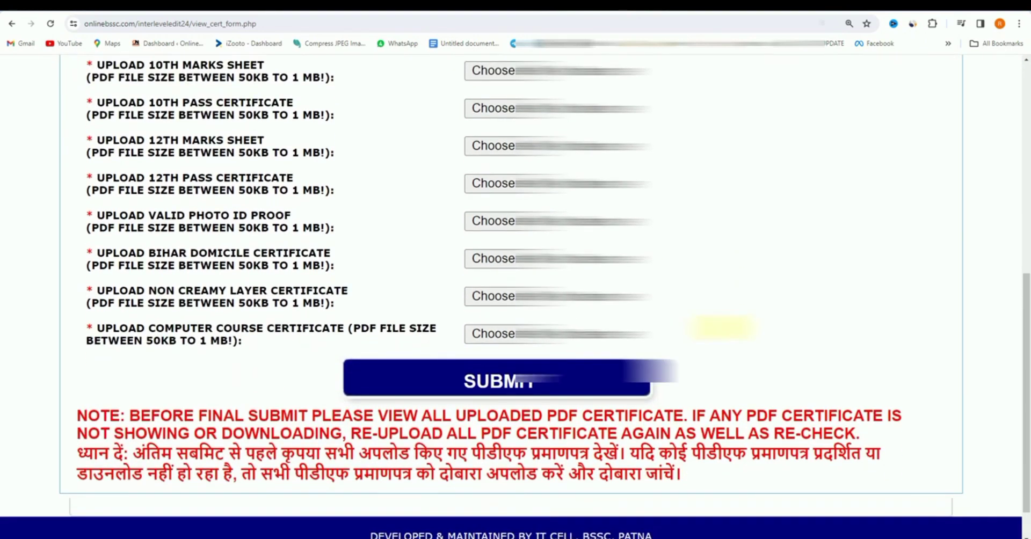
left_click_drag(1026, 359, 1028, 348)
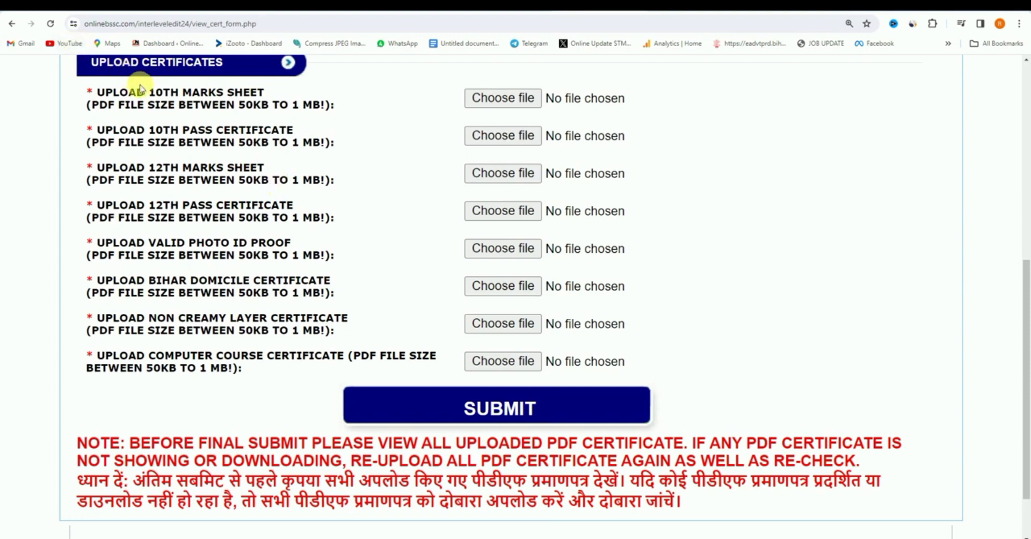
left_click_drag(150, 96, 261, 97)
left_click(249, 105)
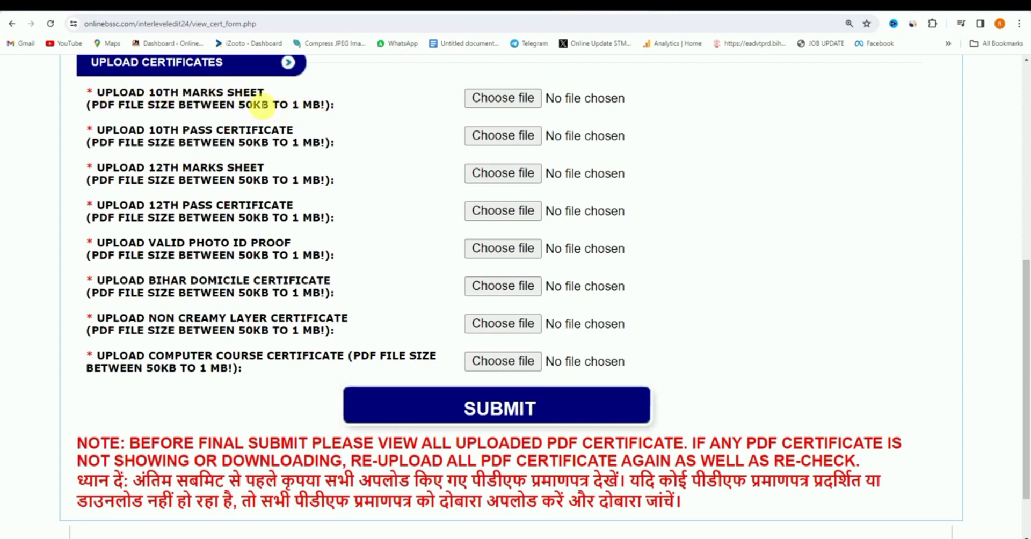
left_click_drag(155, 130, 290, 133)
left_click(251, 146)
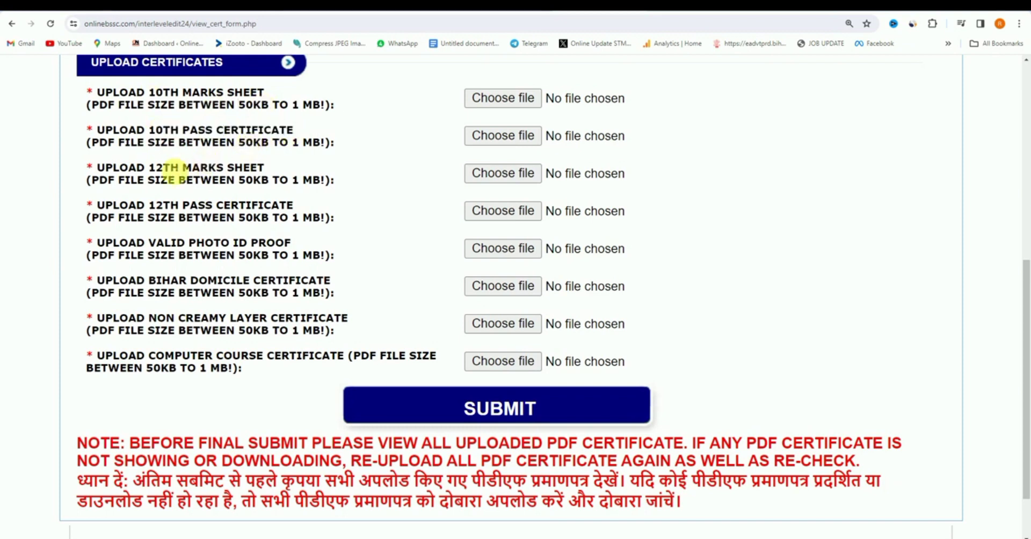
left_click_drag(150, 168, 266, 167)
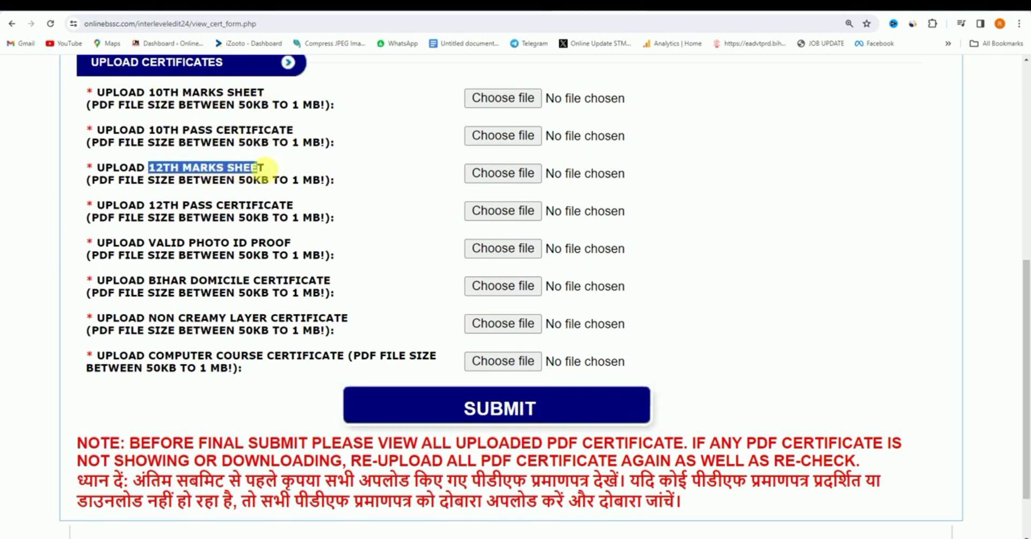
left_click(209, 168)
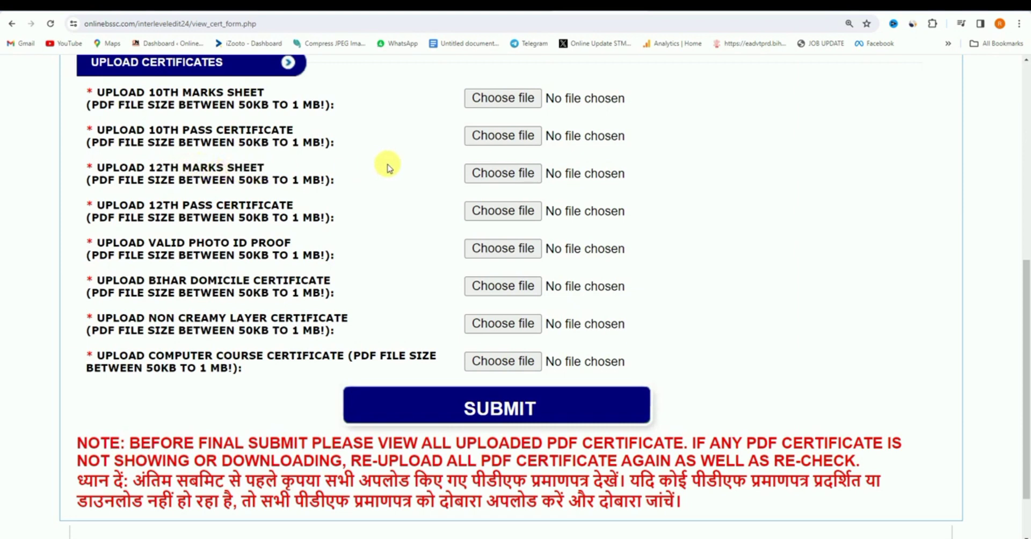
left_click_drag(146, 204, 259, 207)
left_click(259, 206)
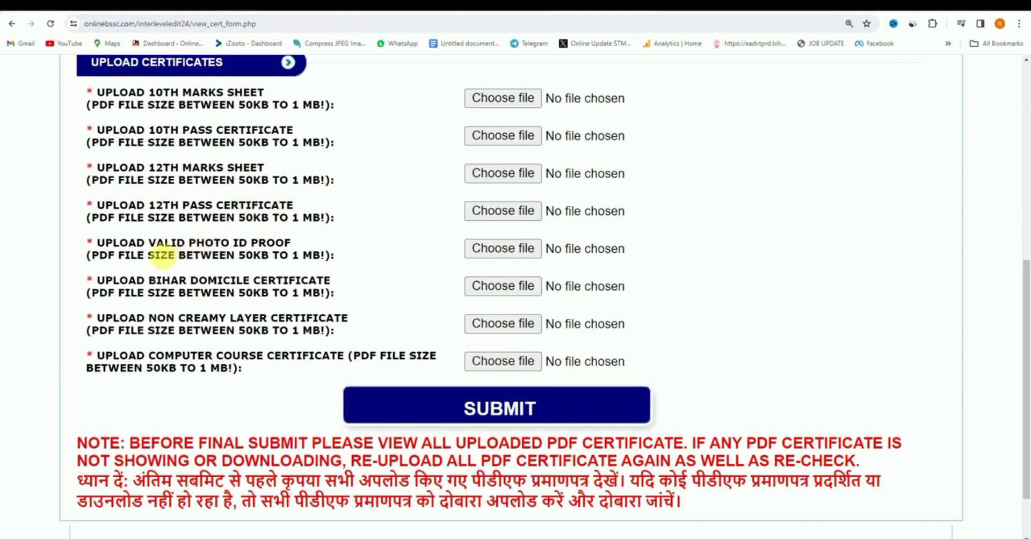
- Highlight the photo ID proof, Bihar domicile, non creamy layer and computer course certificate requirements in the upload form
left_click_drag(149, 242, 277, 244)
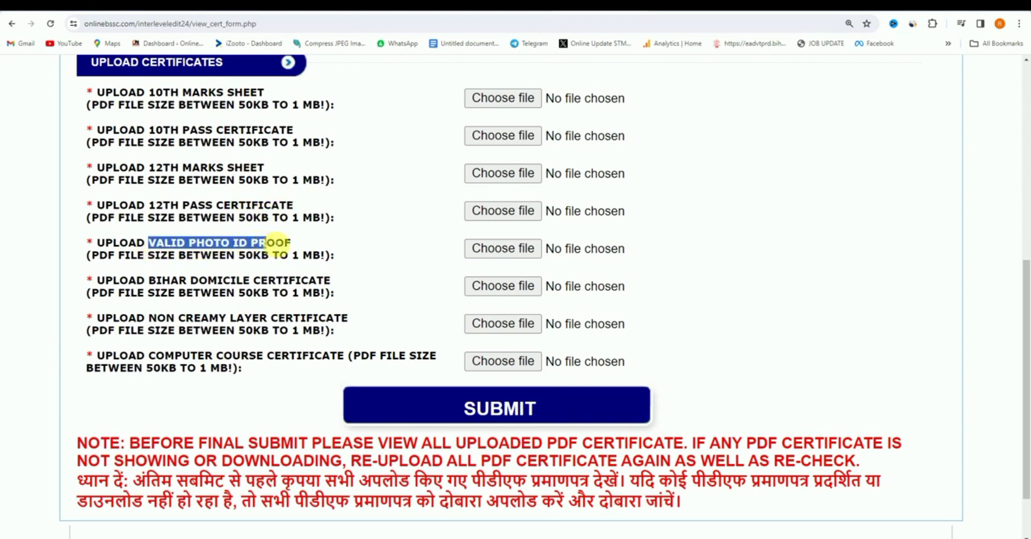
left_click(277, 243)
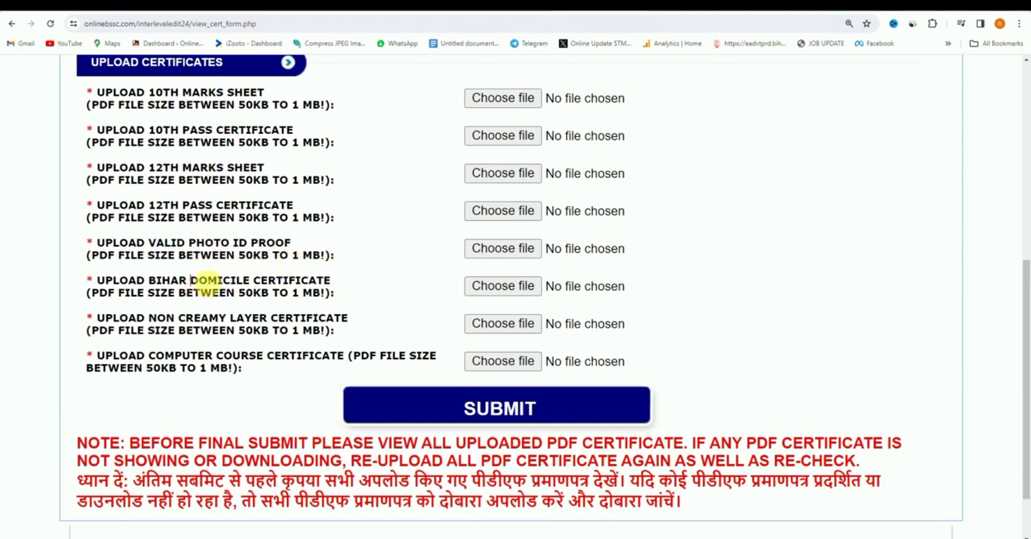
left_click_drag(191, 280, 311, 279)
left_click(260, 292)
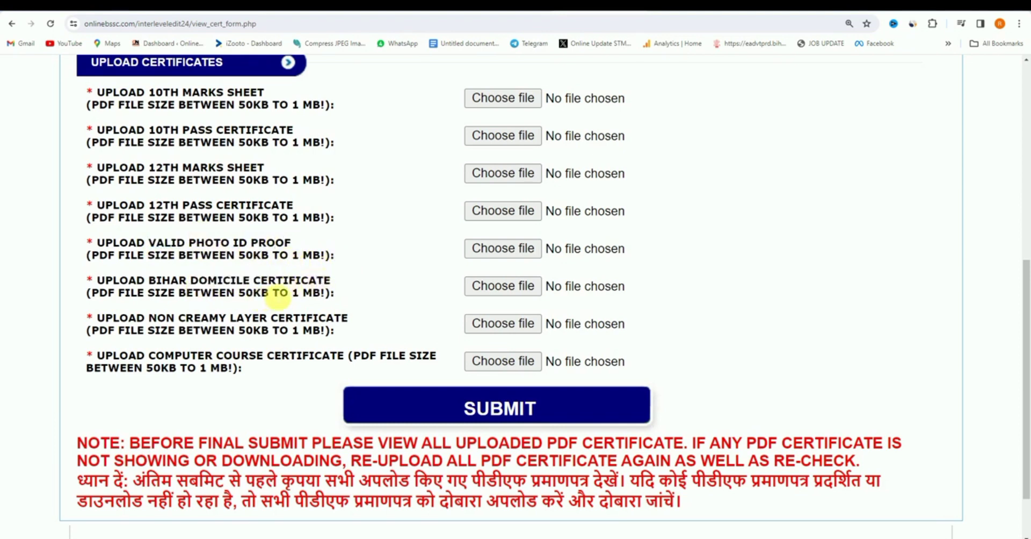
left_click_drag(150, 318, 263, 320)
left_click(256, 328)
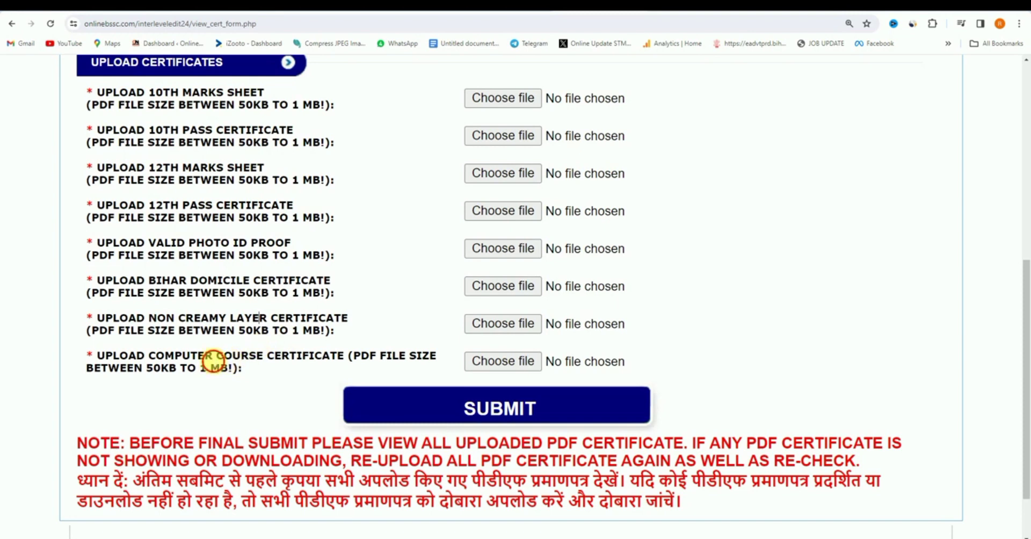
left_click_drag(213, 357, 314, 355)
left_click(311, 356)
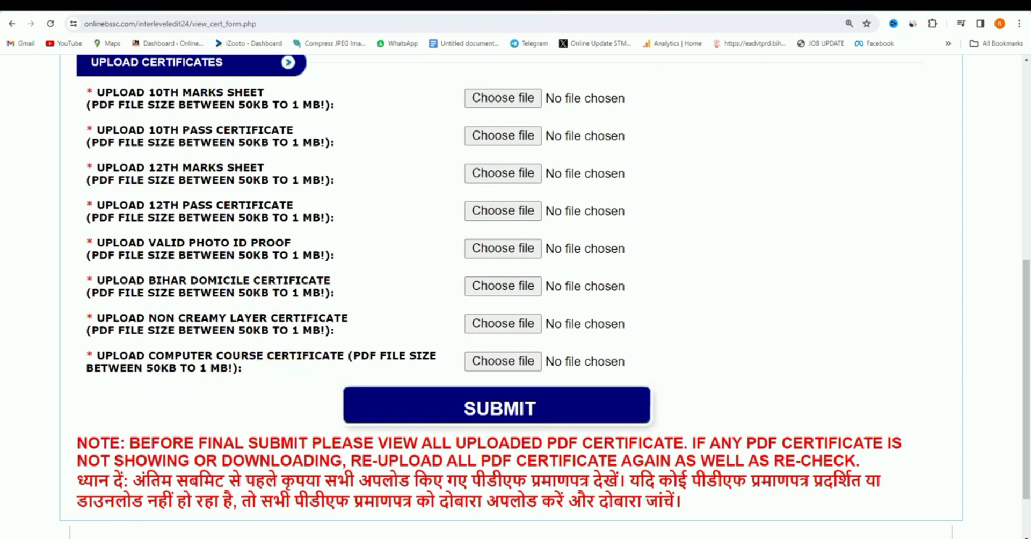
- Search Google for "convert jpg to pdf" in a new browser tab and open the iLovePDF JPG to PDF converter
key("ctrl+t")
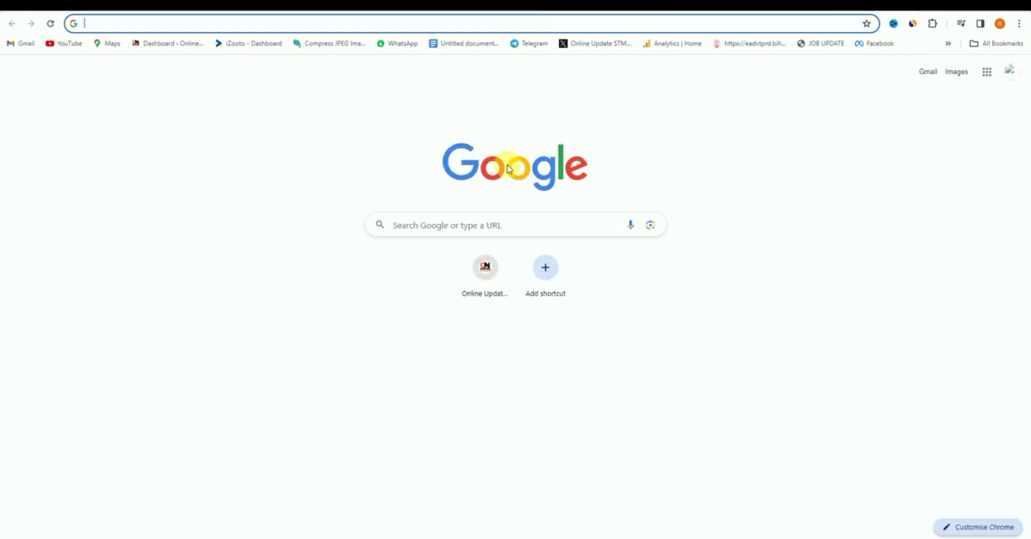
type("con")
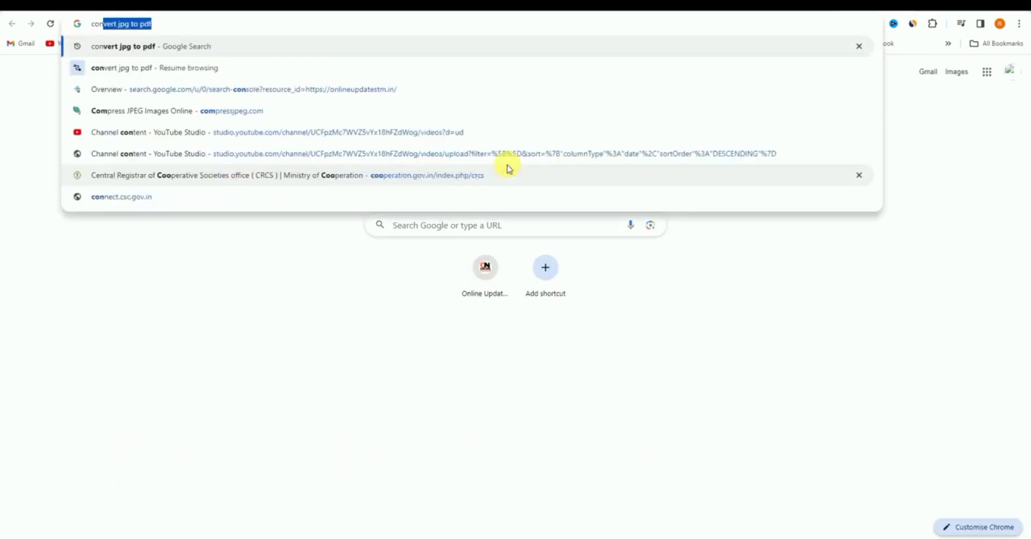
key("Return")
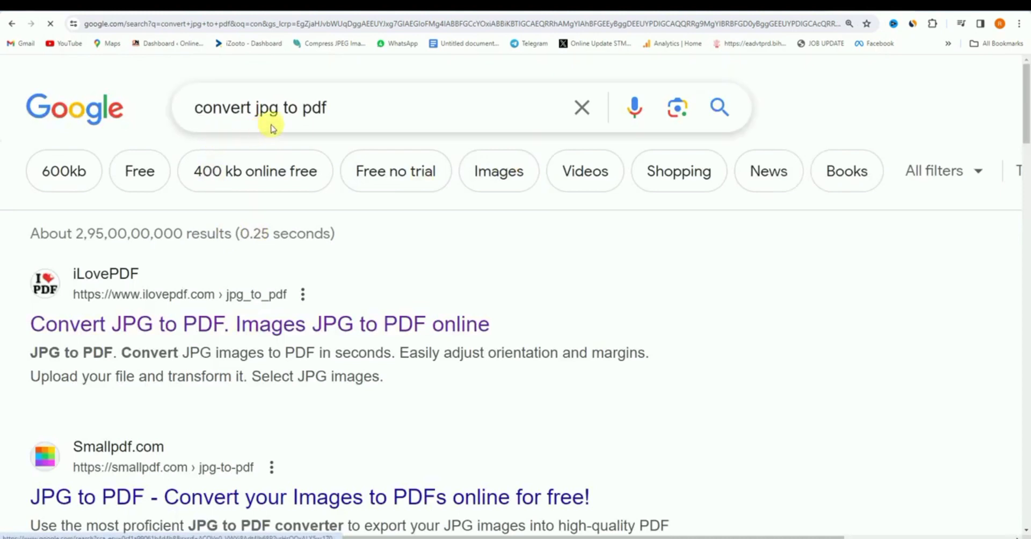
left_click(138, 325)
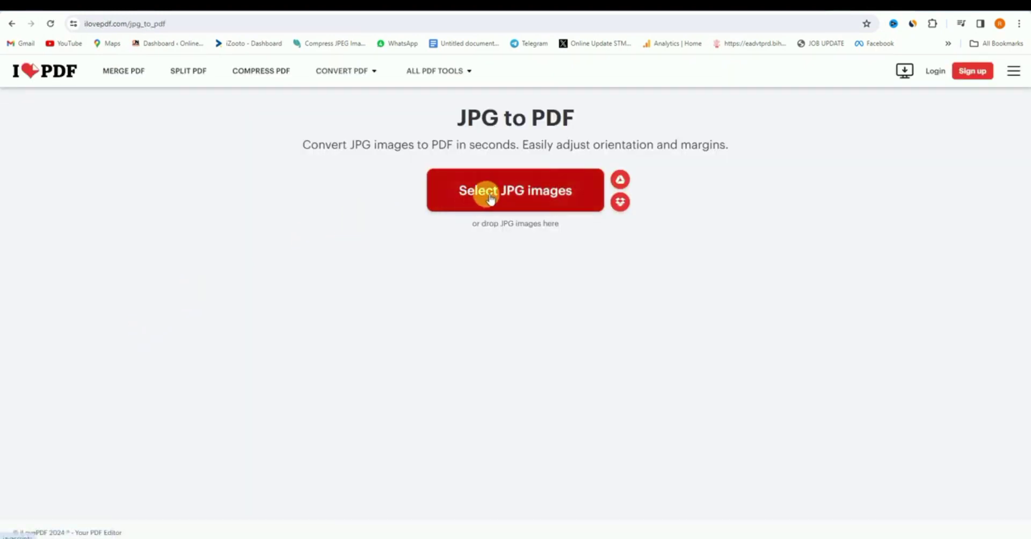
- Add the image 10th Marksheet (1)-min.jpg to the converter and convert it to PDF
left_click(535, 195)
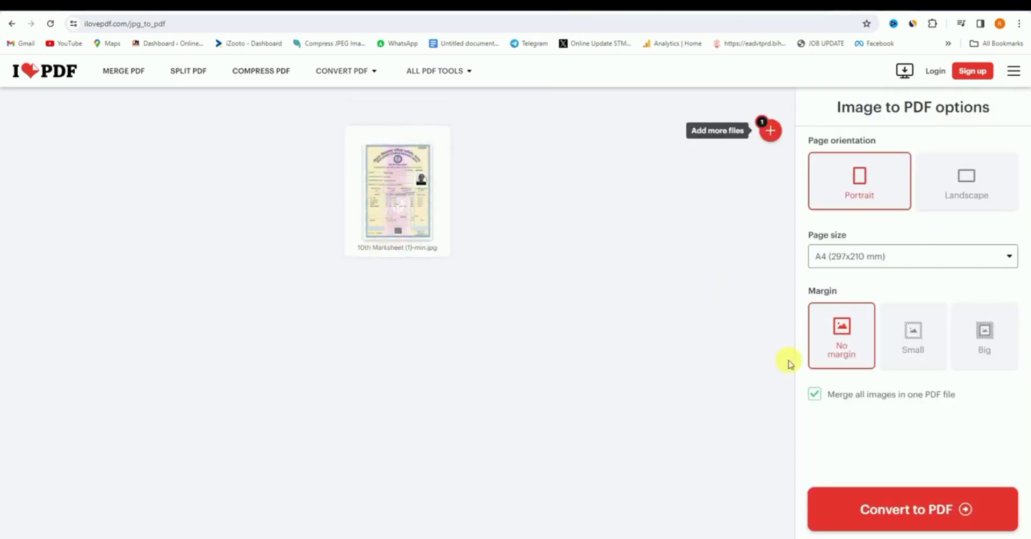
left_click(873, 505)
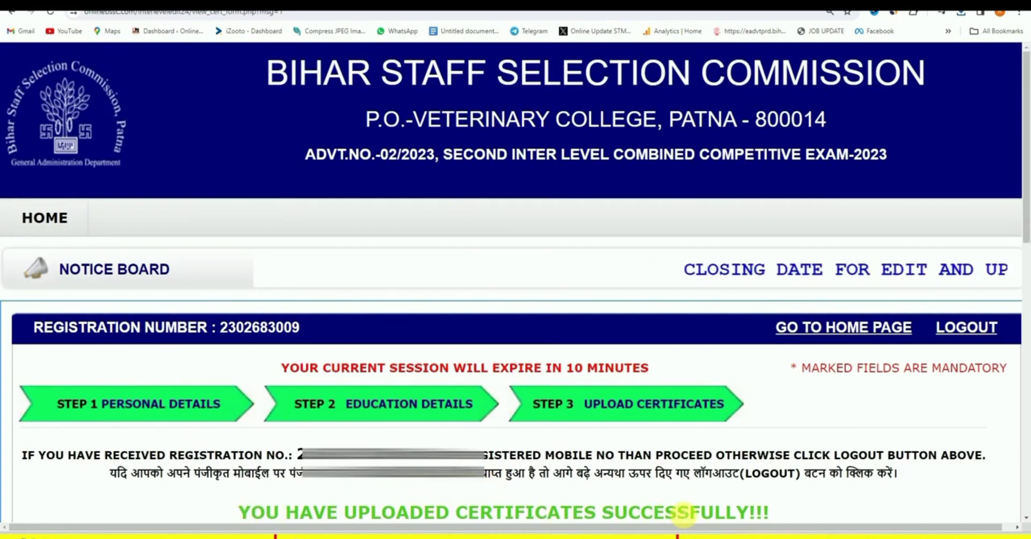
- Review the list of uploaded certificates with their document view links, and the final declaration and submission section
left_click_drag(1023, 158, 1023, 341)
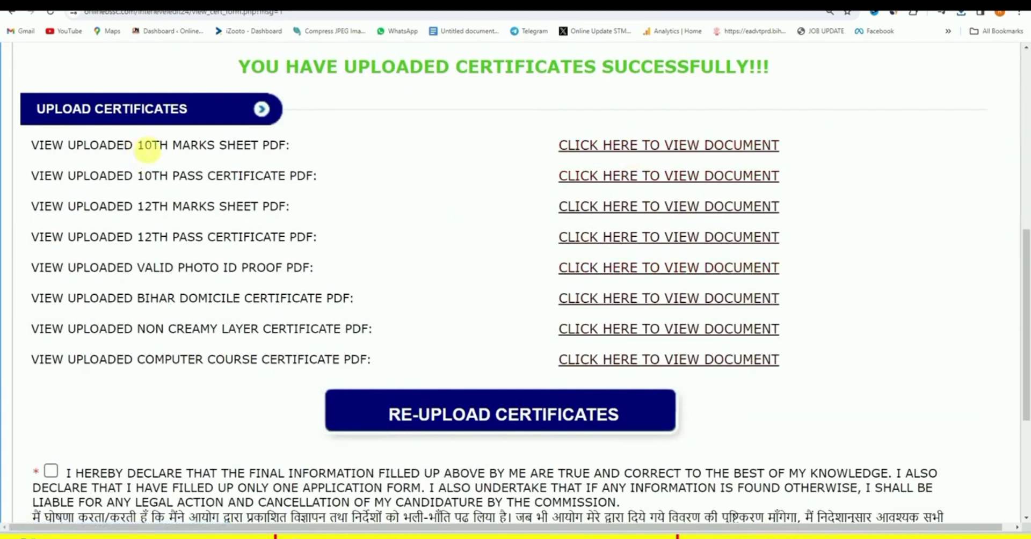
left_click_drag(148, 146, 227, 146)
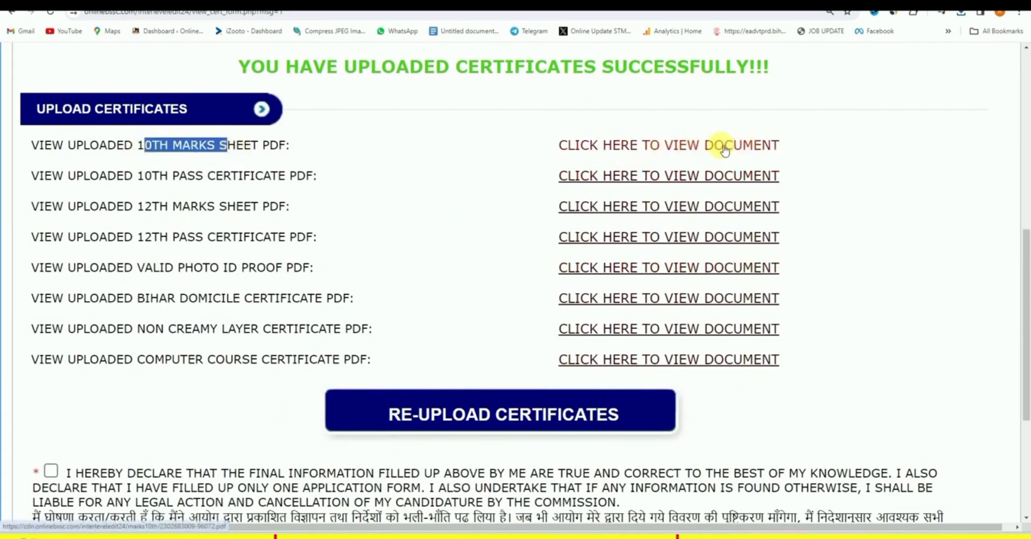
left_click_drag(208, 177, 217, 178)
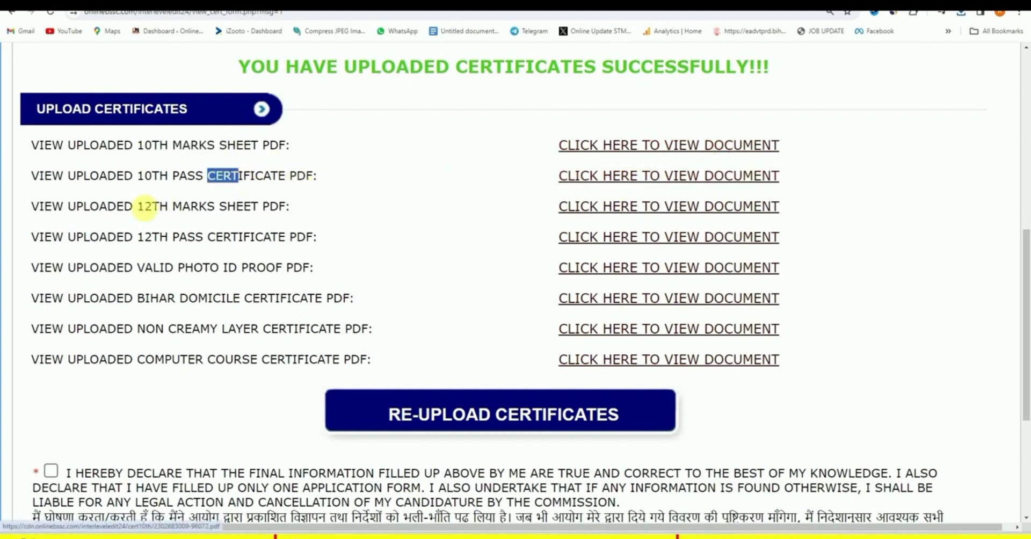
left_click_drag(138, 207, 200, 210)
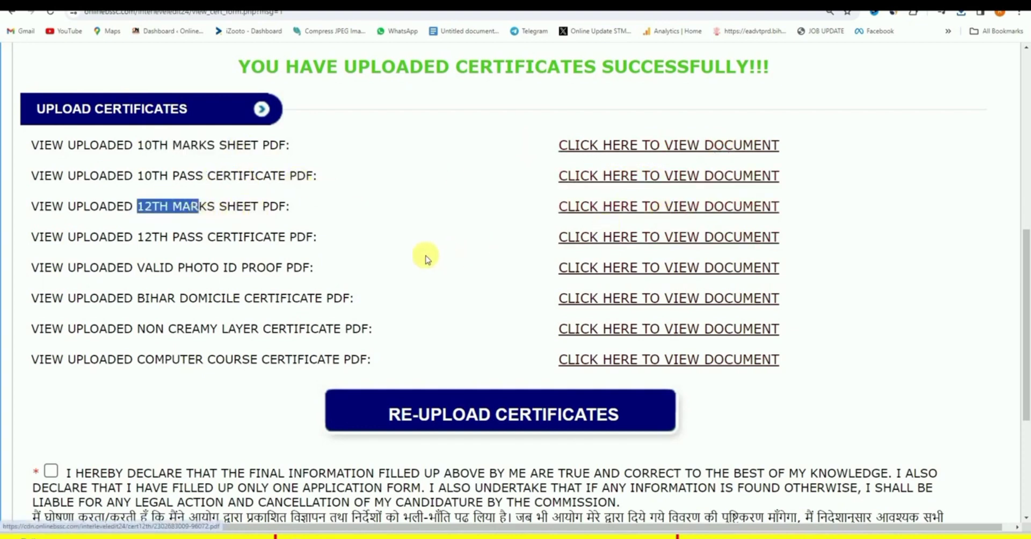
left_click(270, 239)
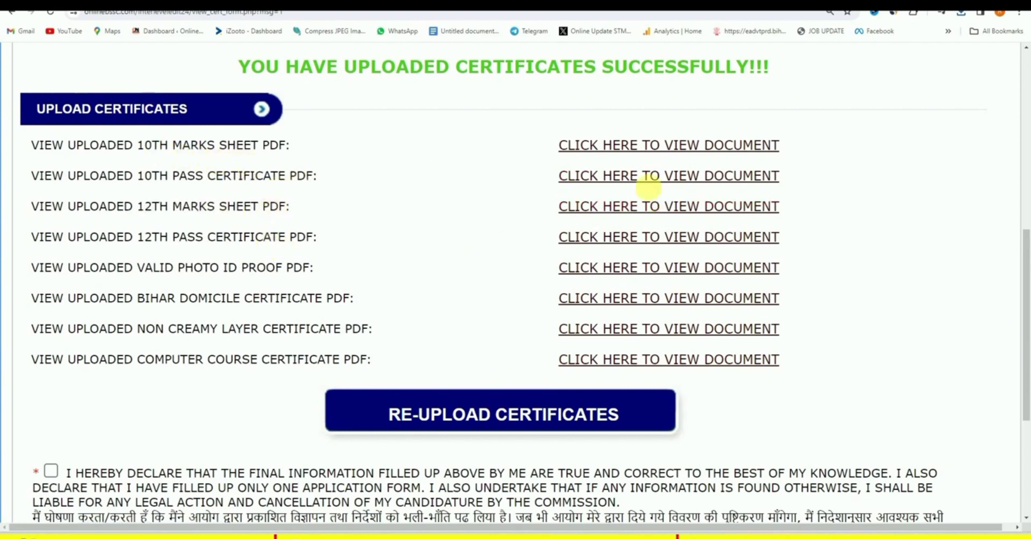
scroll(494, 436, "down", 3)
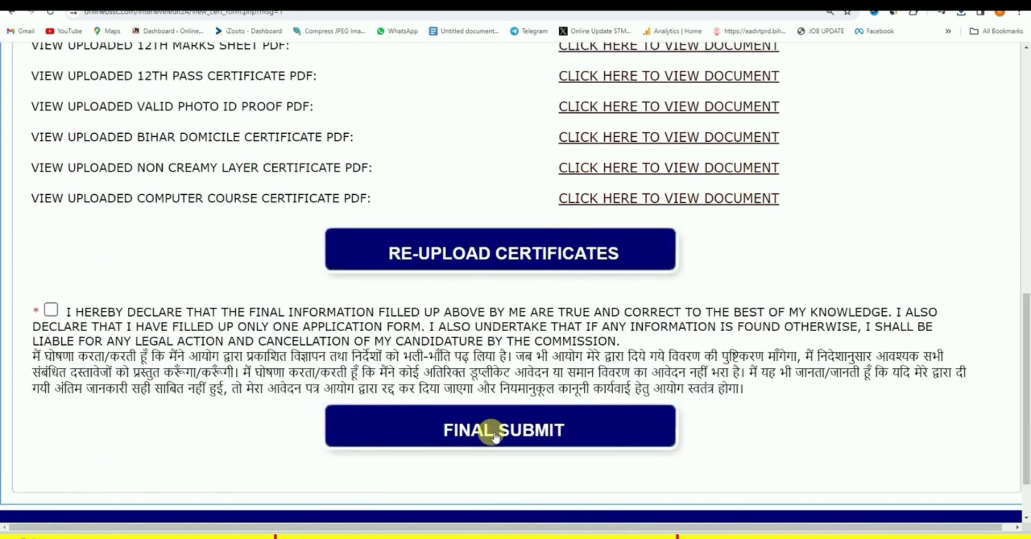
- Check the uploaded certificates list, accept the declaration, and make and confirm the final submission of the application
scroll(408, 352, "up", 1)
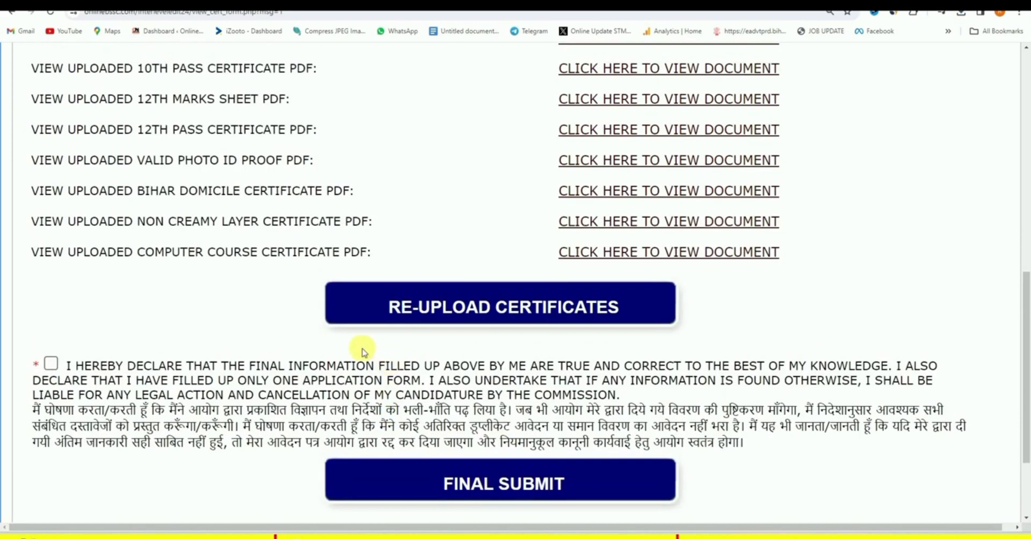
scroll(304, 259, "up", 1)
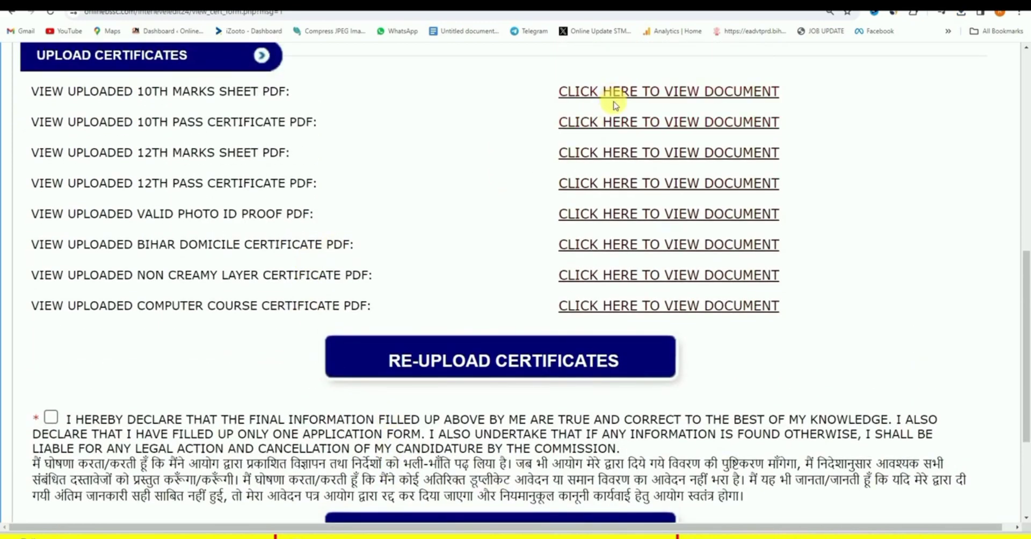
scroll(610, 97, "down", 2)
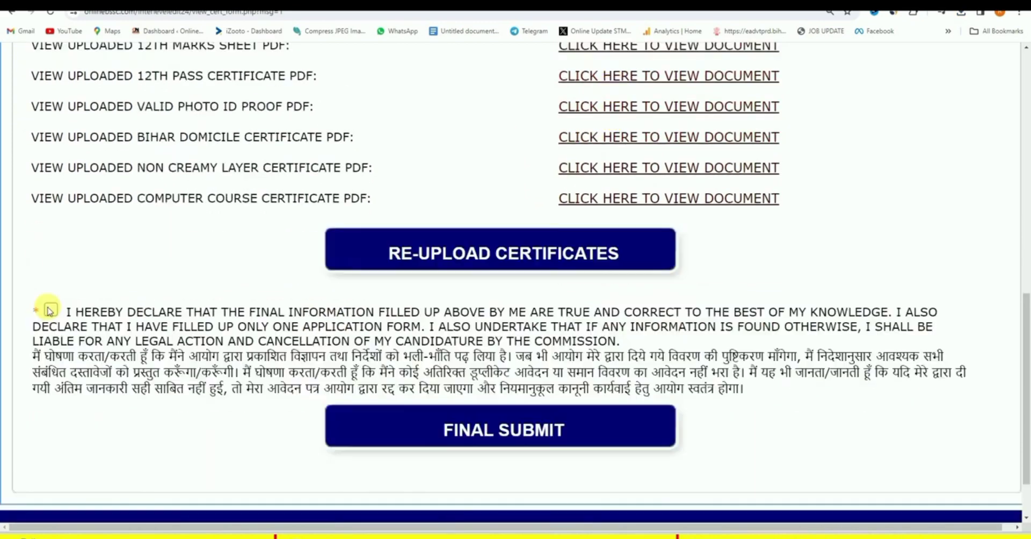
left_click(474, 428)
left_click(562, 90)
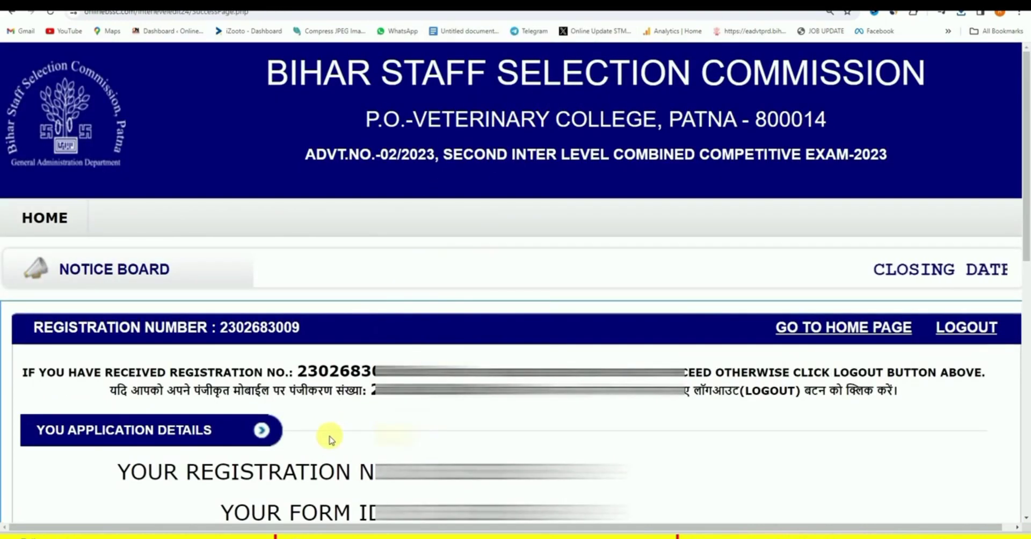
- Examine the print options on the submission page and highlight the application status note below them
scroll(794, 263, "down", 10)
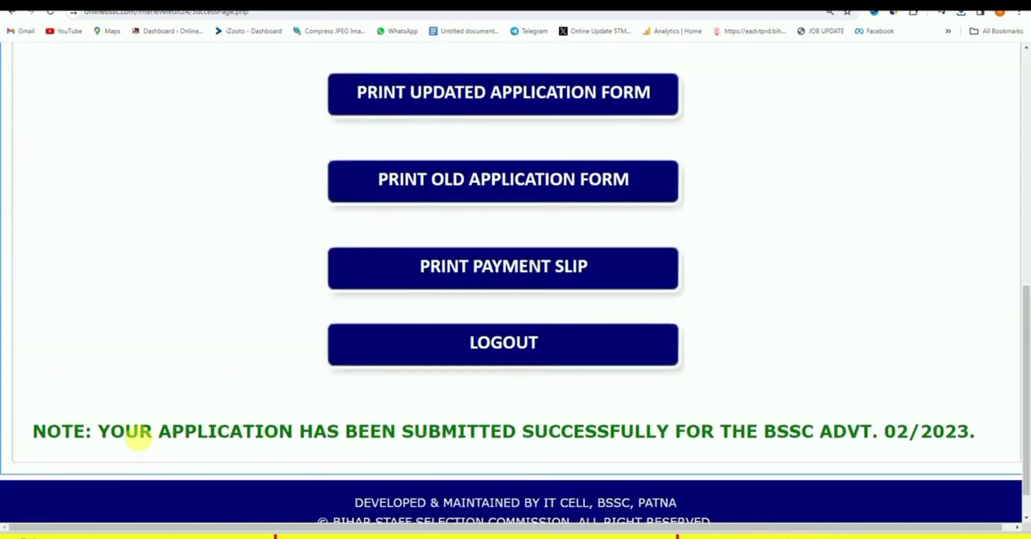
left_click_drag(104, 434, 829, 438)
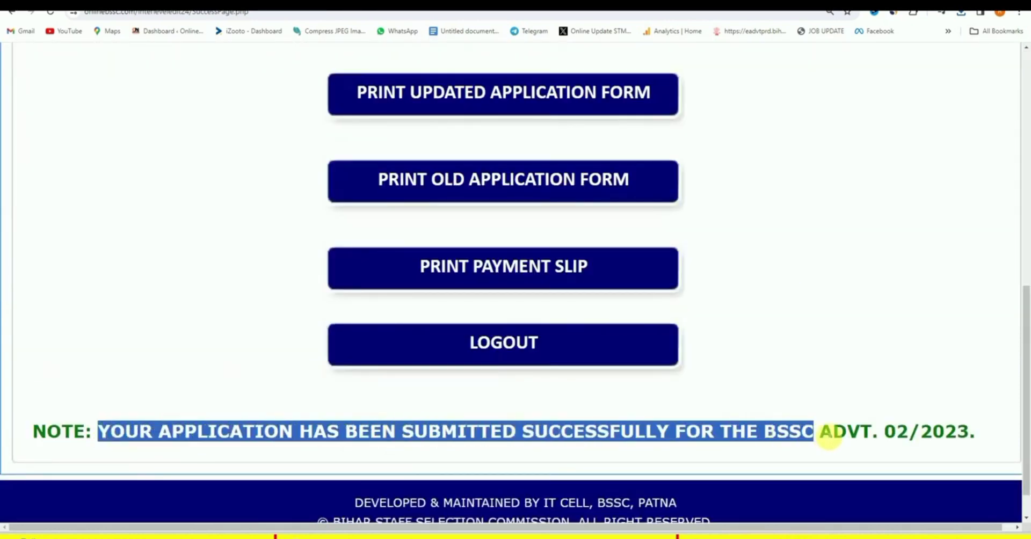
left_click(171, 331)
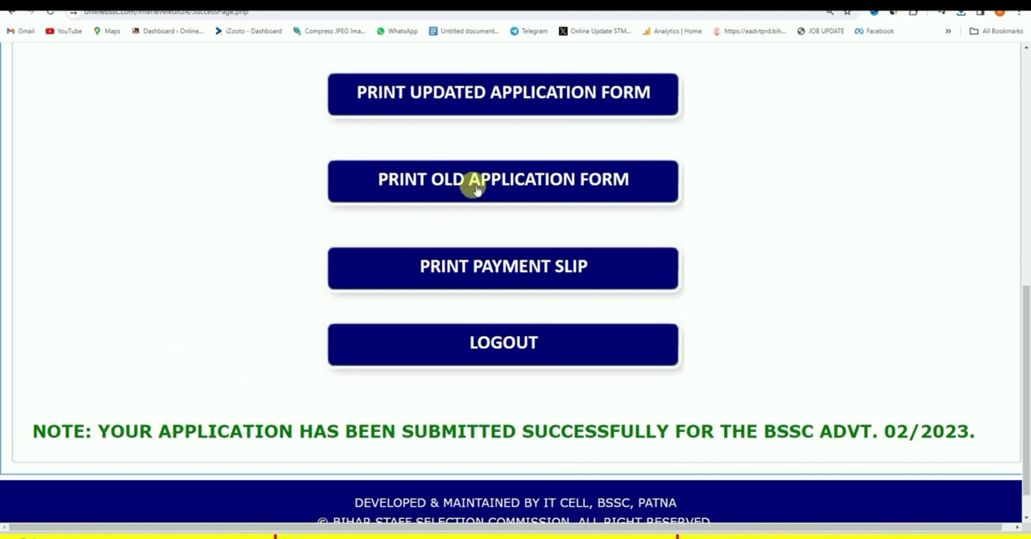